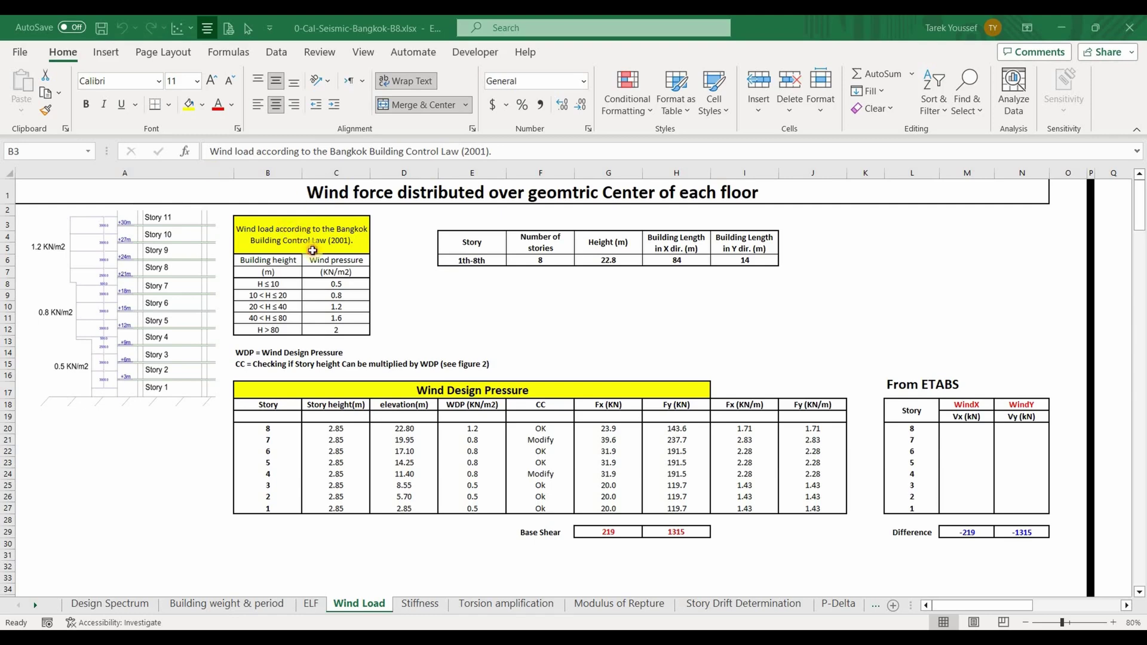
# Examine the Bangkok Building Control Law table, comparing its building height ranges with the corresponding wind pressures
pyautogui.moveTo(313, 251)
pyautogui.mouseDown()
pyautogui.moveTo(326, 304)
pyautogui.moveTo(321, 251)
pyautogui.mouseUp()
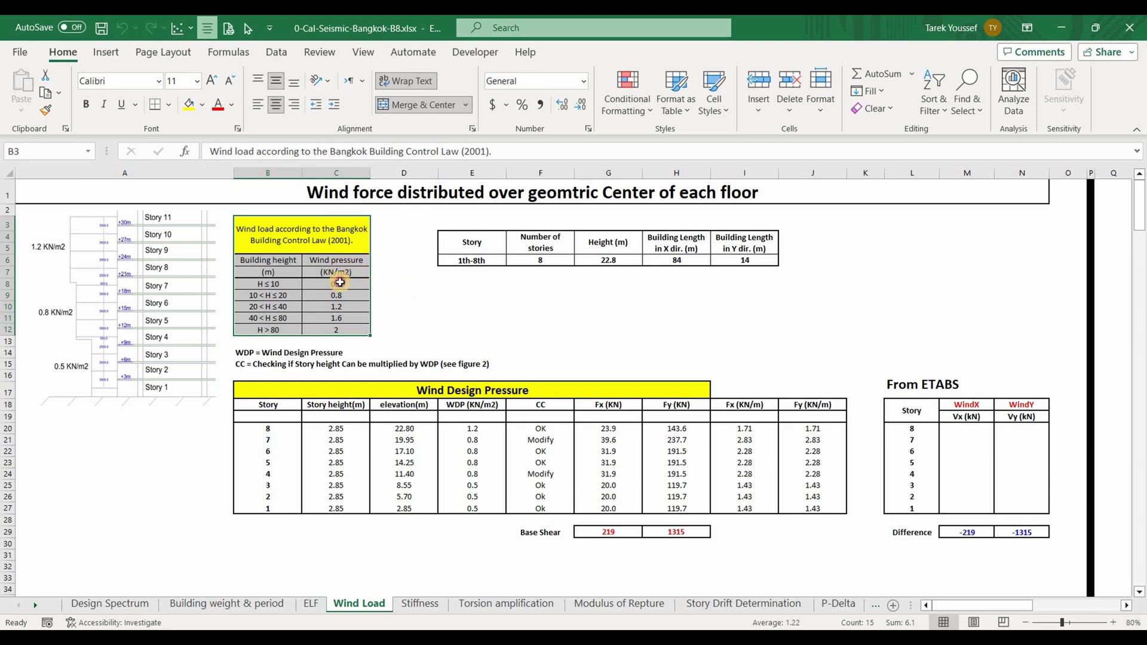
pyautogui.moveTo(336, 263); pyautogui.dragTo(340, 326)
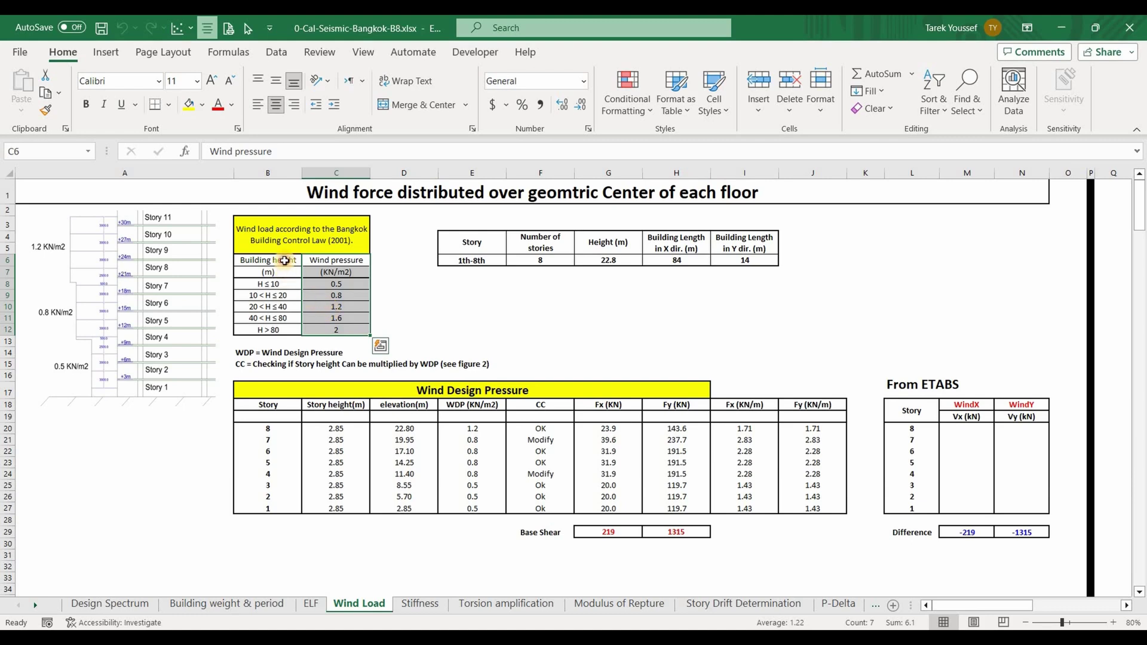
pyautogui.moveTo(284, 261); pyautogui.dragTo(272, 330)
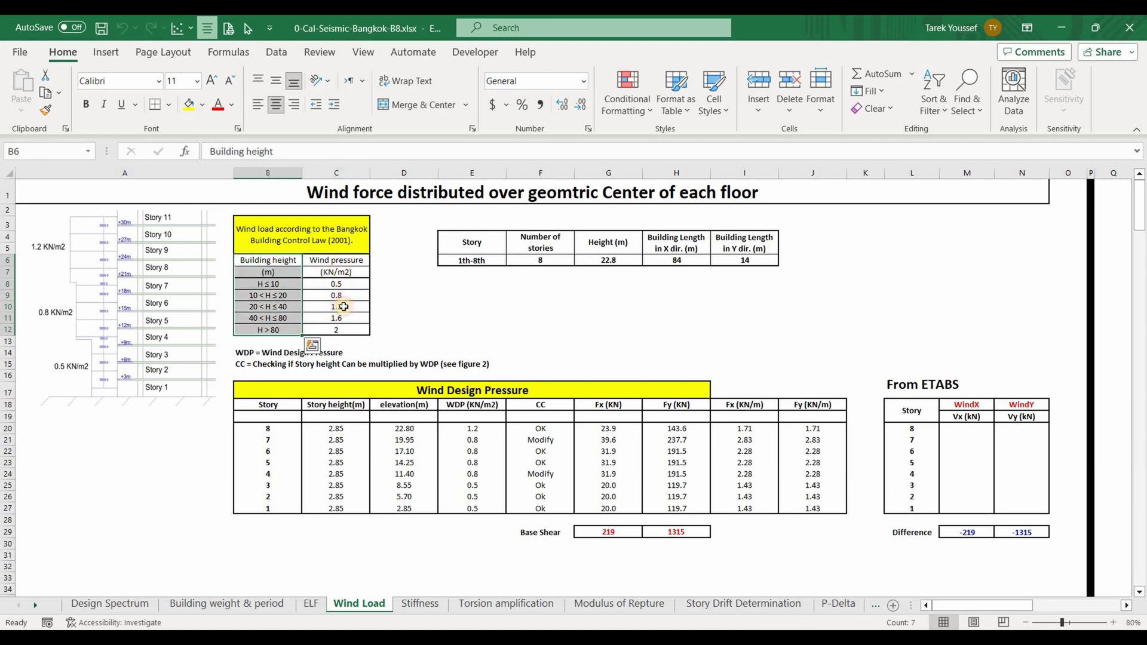
pyautogui.moveTo(337, 263); pyautogui.dragTo(347, 334)
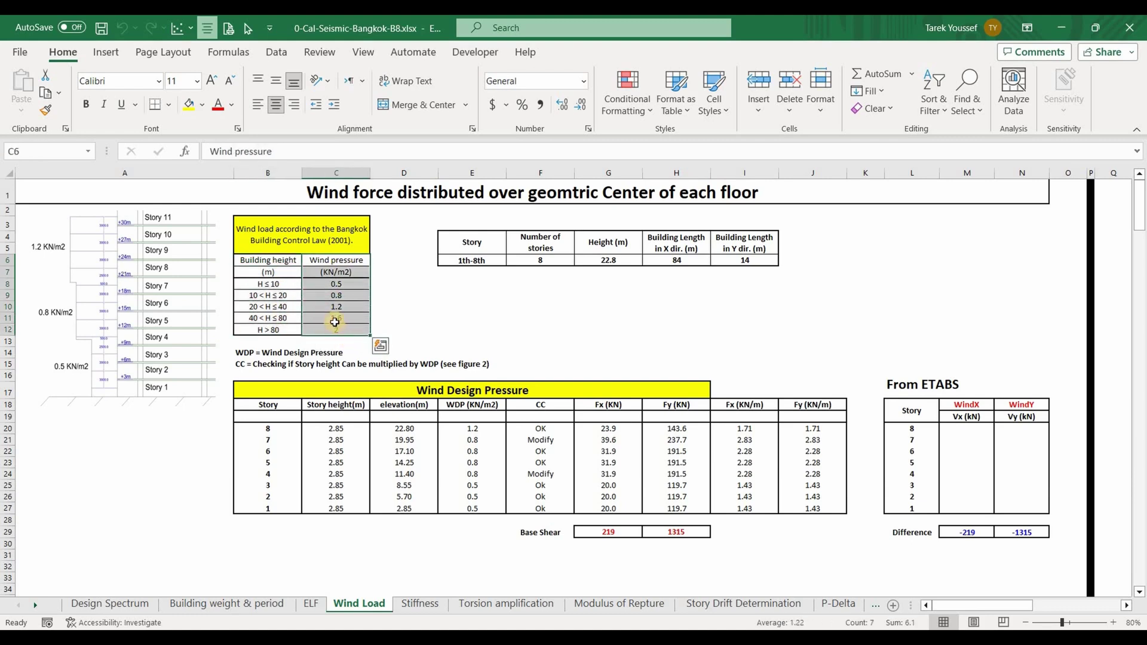
# Examine the story elevation diagram to see how the wind pressure zones apply over the building height
pyautogui.click(179, 292)
pyautogui.keyDown('ctrl'); pyautogui.scroll(5, 226, 310); pyautogui.keyUp('ctrl')
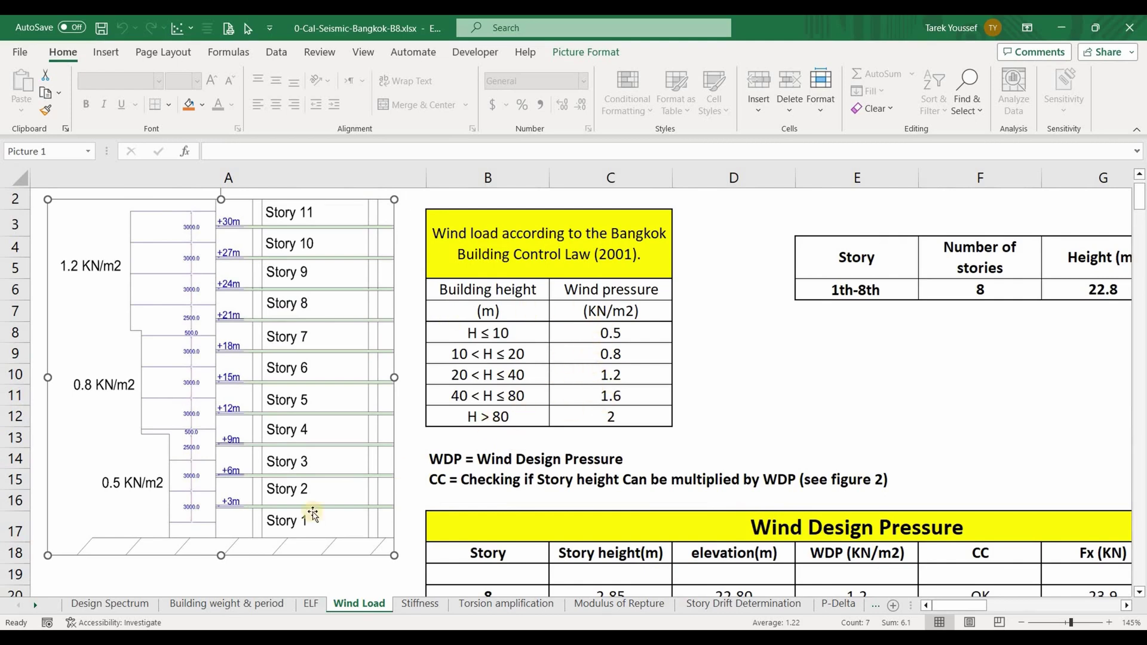
pyautogui.press('Escape')
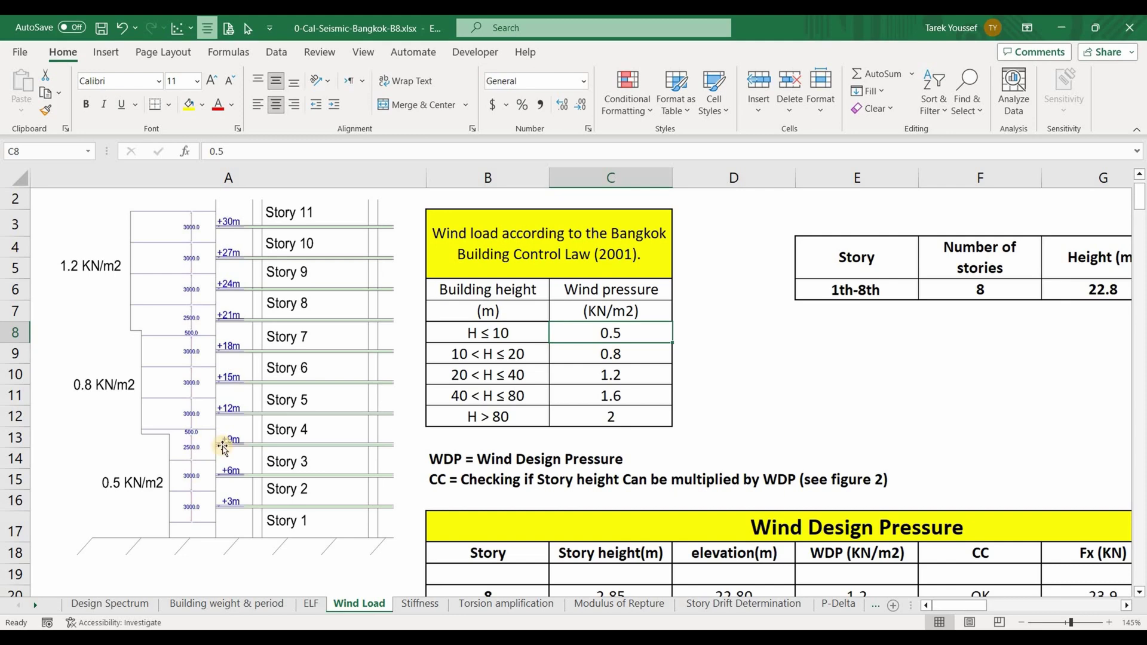
pyautogui.click(178, 442)
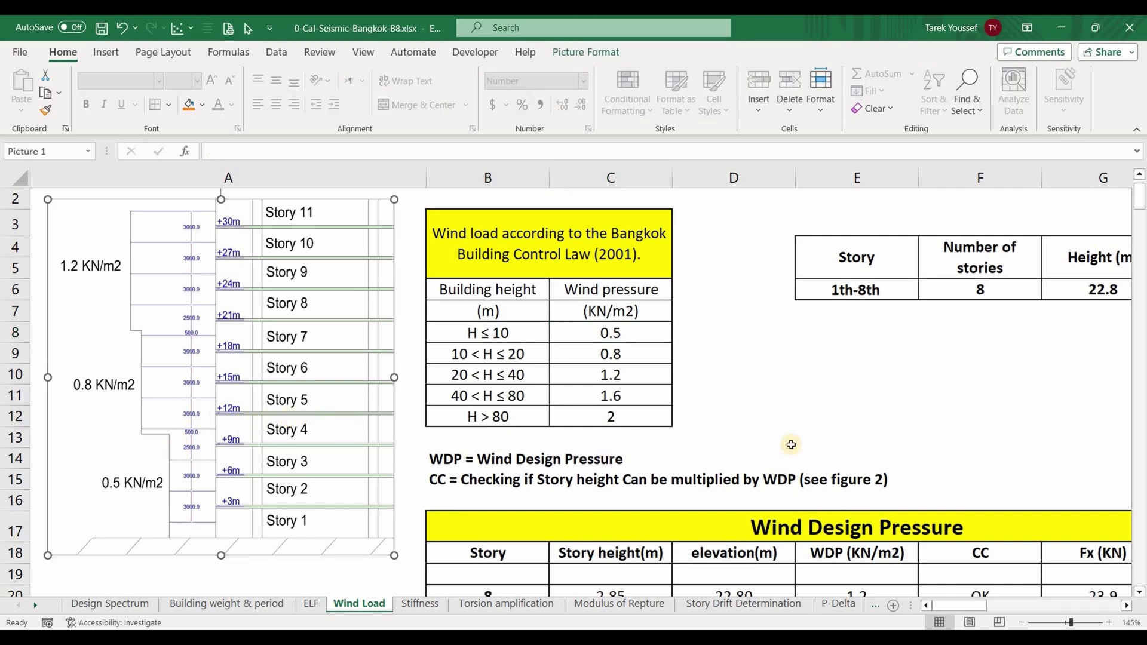
# Review the story, story height and elevation columns of the Wind Design Pressure table
pyautogui.scroll(-4, 781, 431)
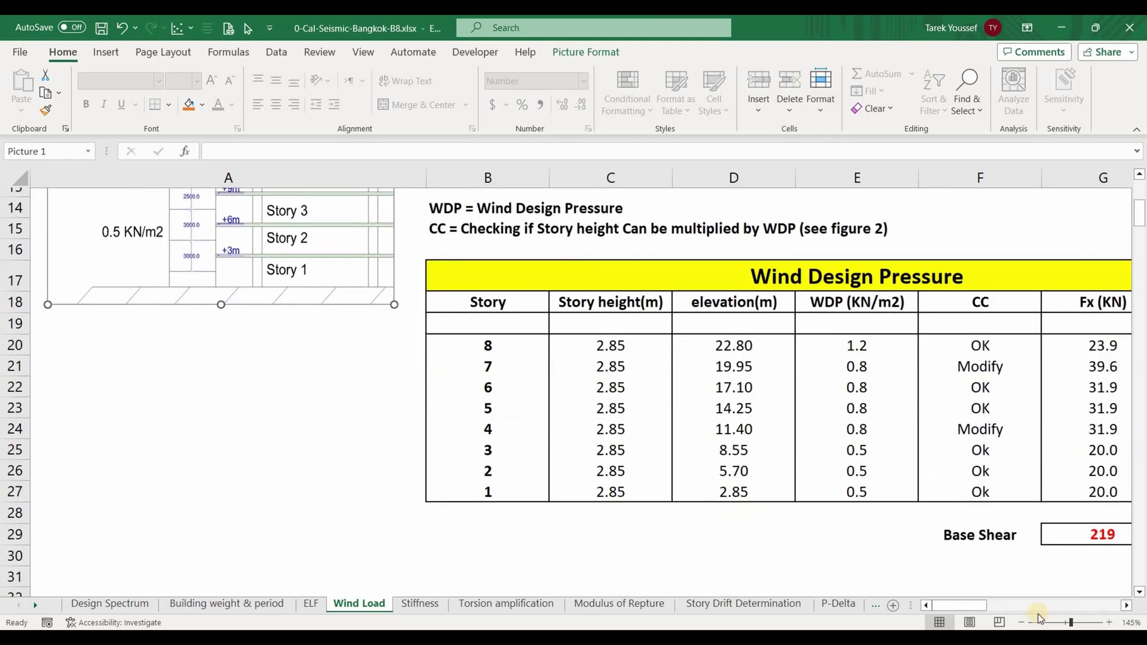
pyautogui.click(418, 449)
pyautogui.moveTo(987, 611); pyautogui.dragTo(1003, 609)
pyautogui.moveTo(839, 287); pyautogui.dragTo(865, 498)
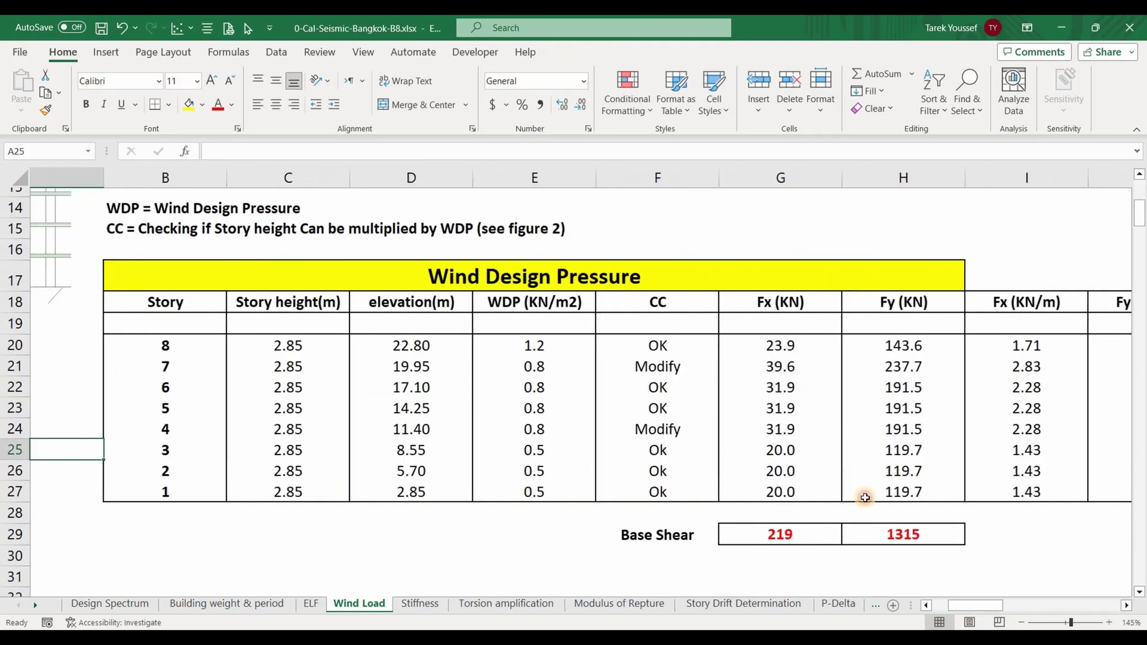
pyautogui.moveTo(199, 466); pyautogui.dragTo(212, 489)
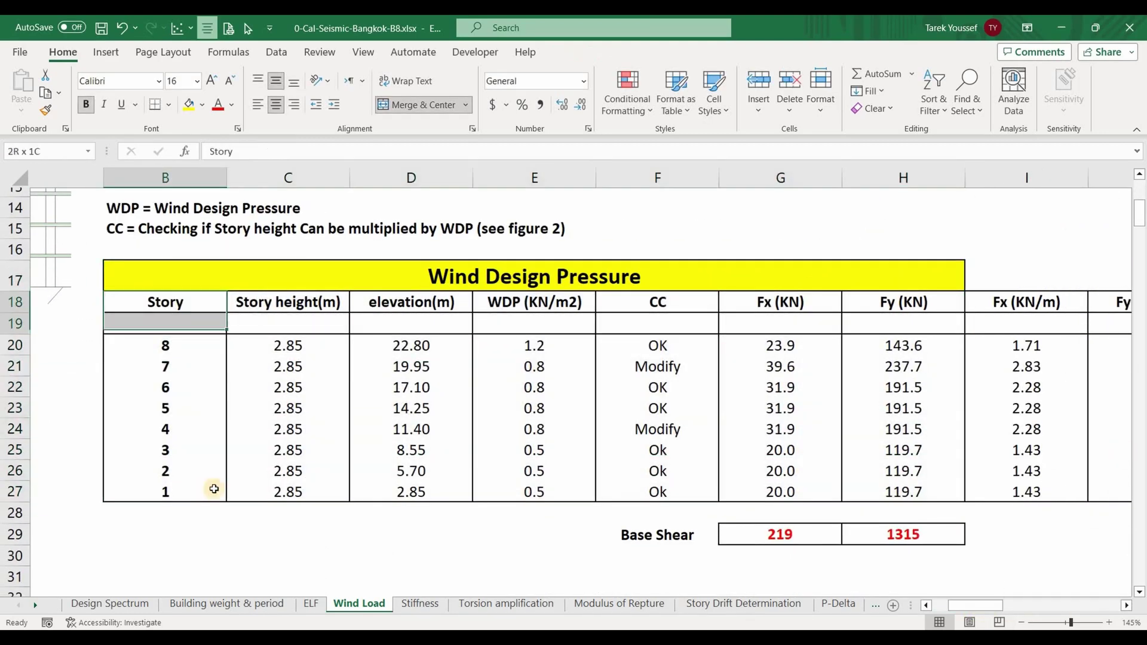
pyautogui.click(288, 436)
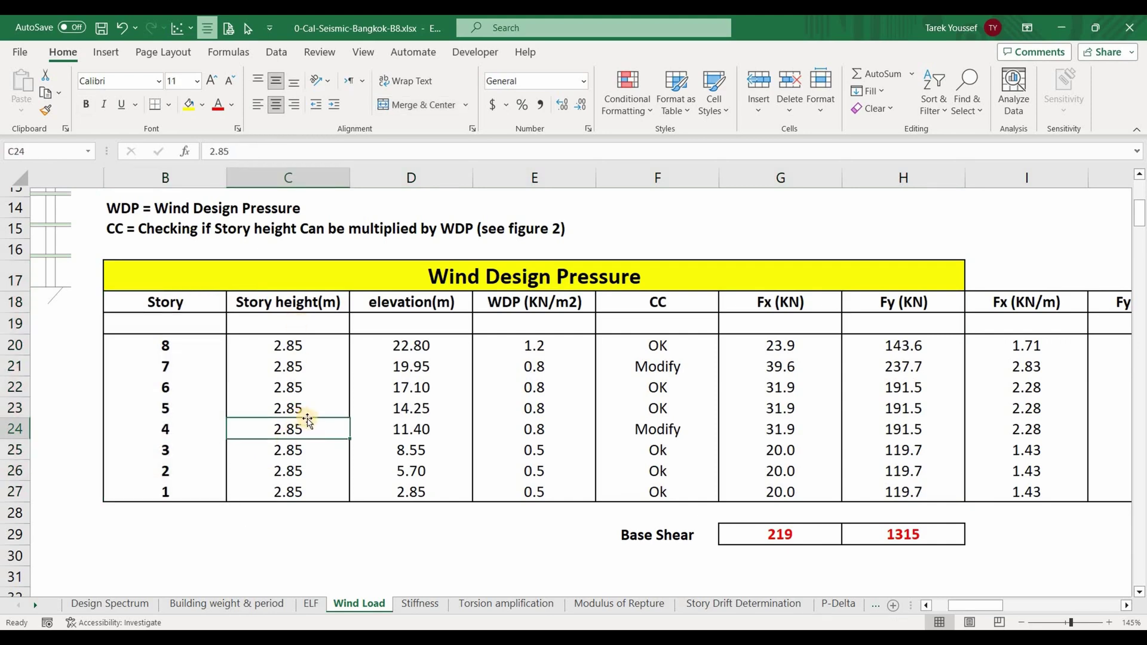
pyautogui.click(425, 305)
pyautogui.moveTo(430, 487); pyautogui.dragTo(431, 489)
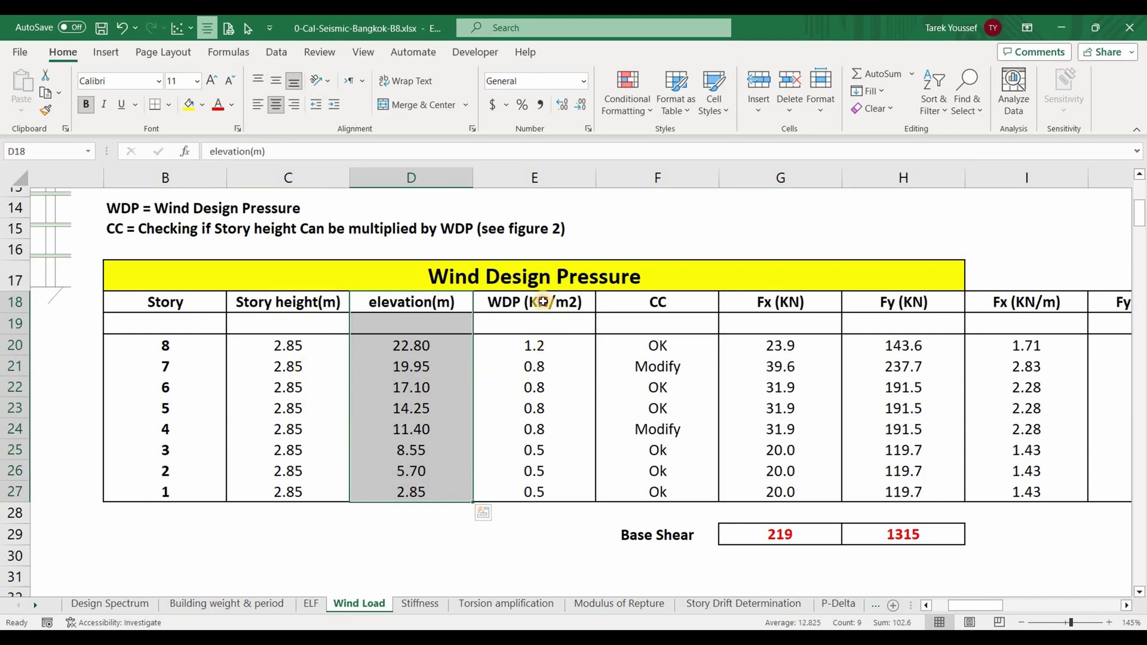
# Inspect the WDP formula for story 8 in E20 and trace its references to the wind pressure table
pyautogui.click(514, 310)
pyautogui.click(543, 345)
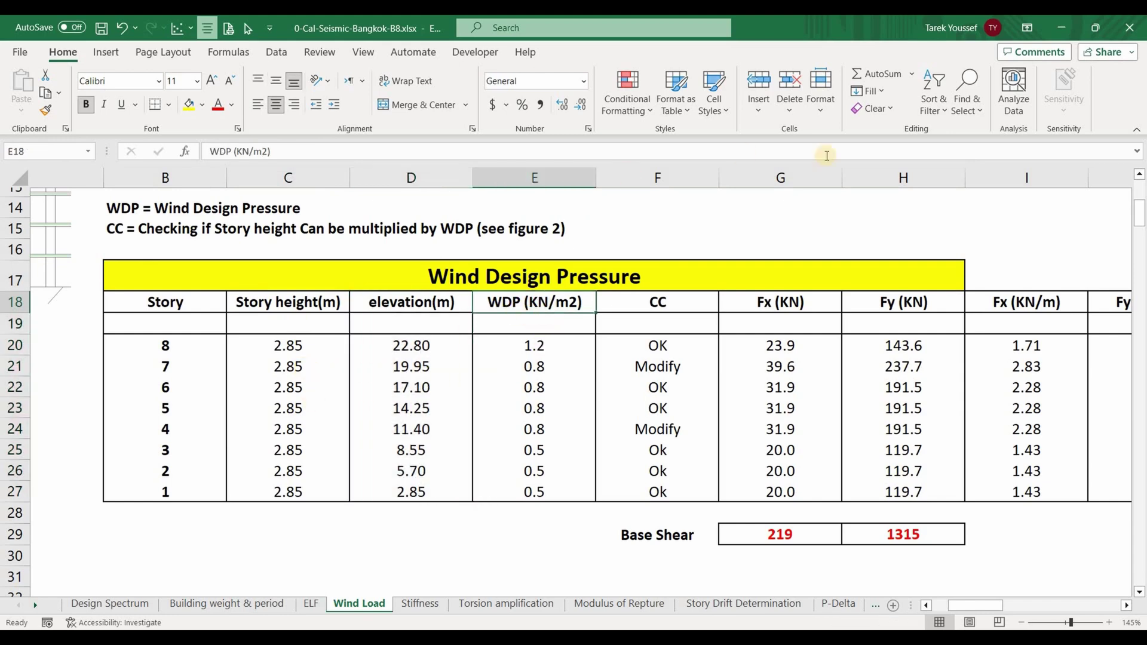
pyautogui.press('F2')
pyautogui.scroll(4, 438, 336)
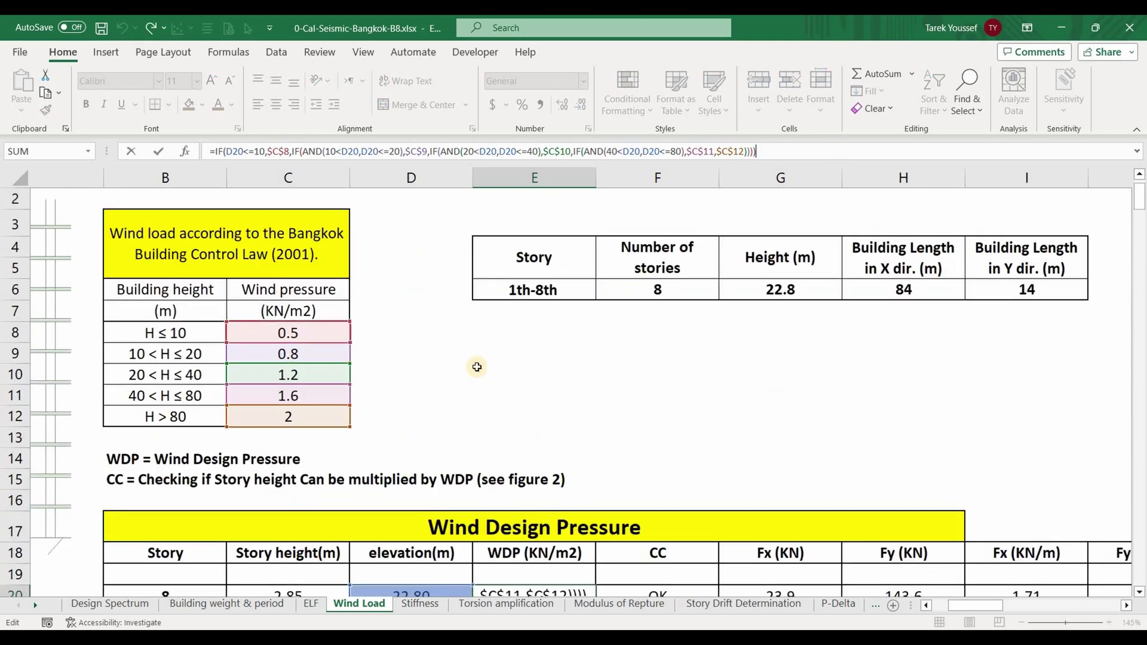
pyautogui.scroll(-4, 615, 366)
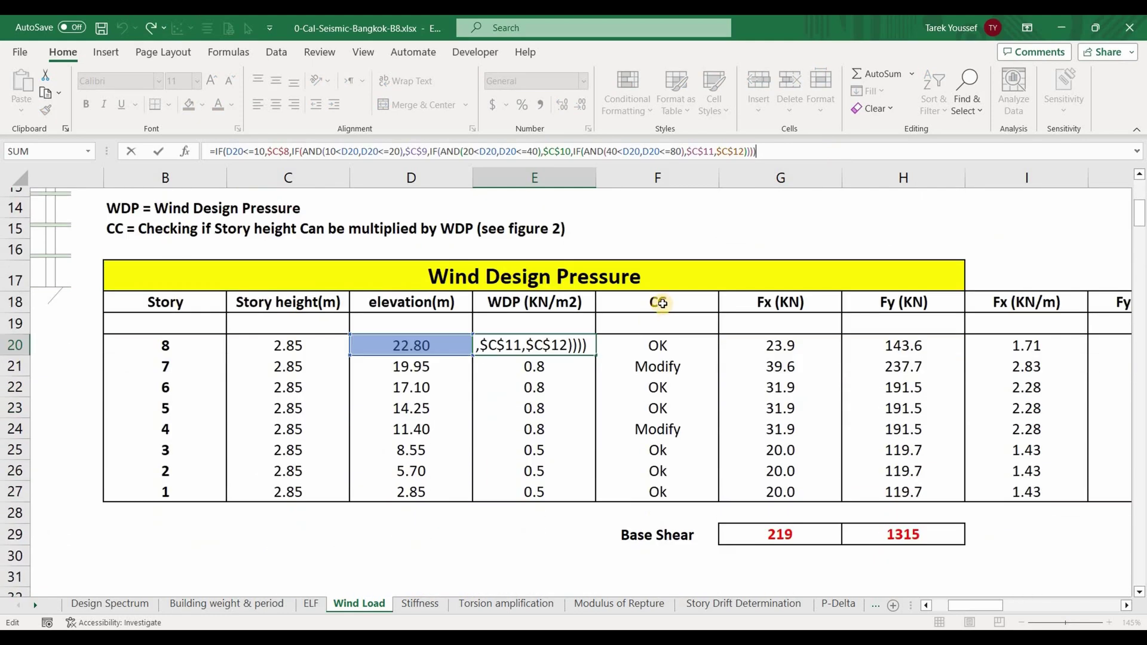
# Review the CC check column, highlighting the story 4 and story 7 rows and comparing them with the elevation diagram
pyautogui.click(662, 302)
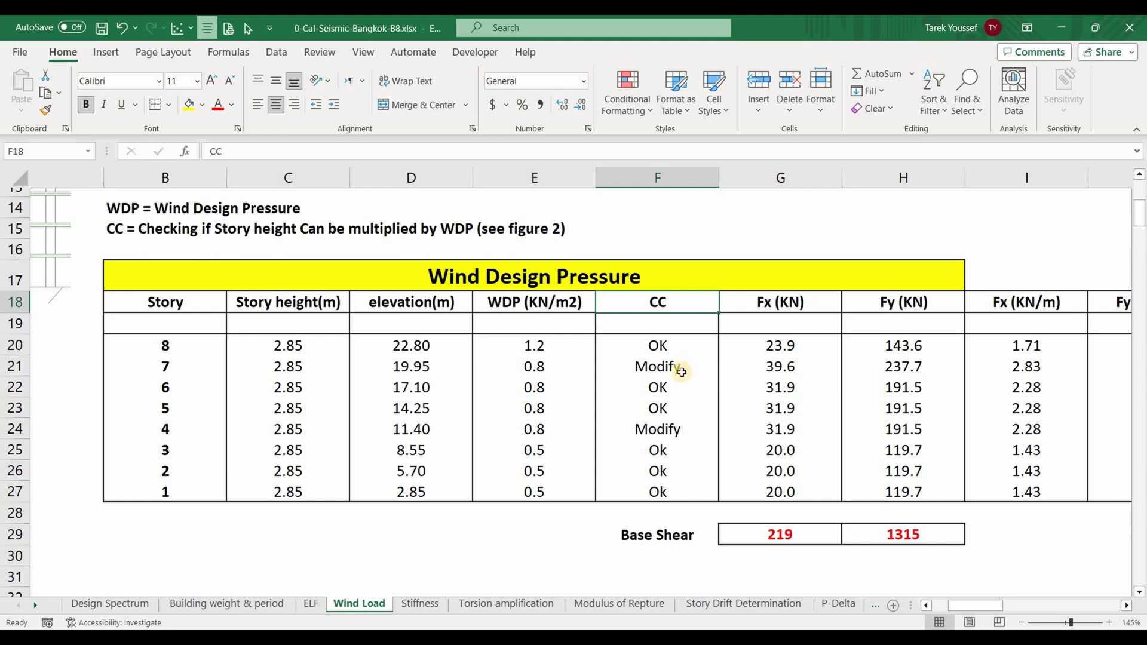
pyautogui.moveTo(697, 431); pyautogui.dragTo(205, 430)
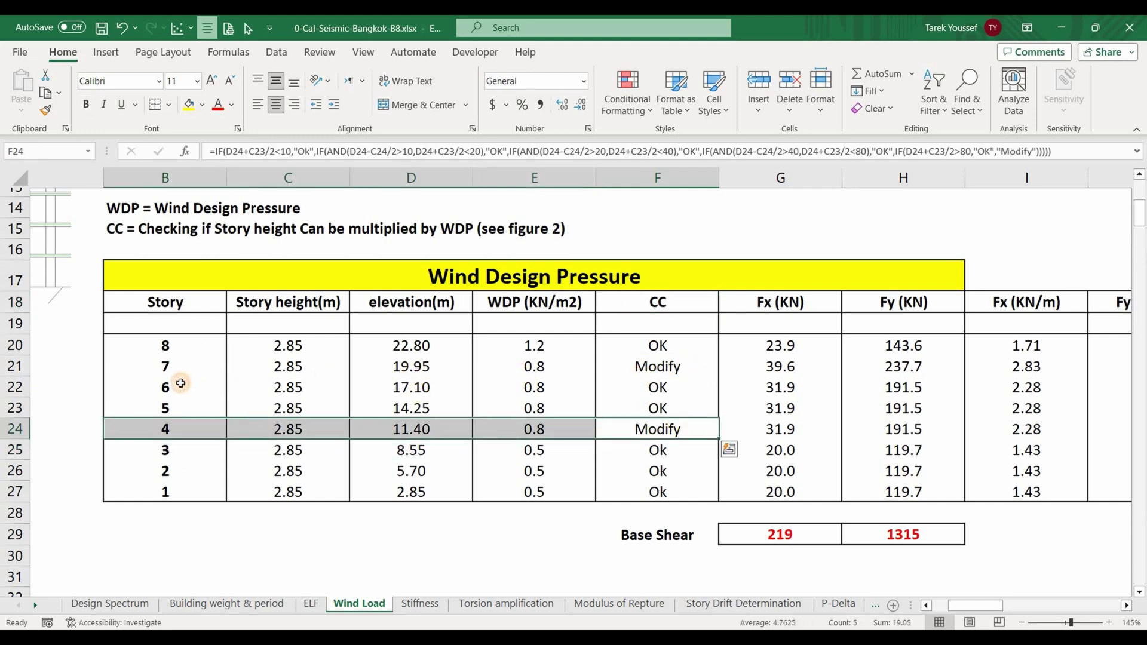
pyautogui.moveTo(658, 366); pyautogui.dragTo(200, 366)
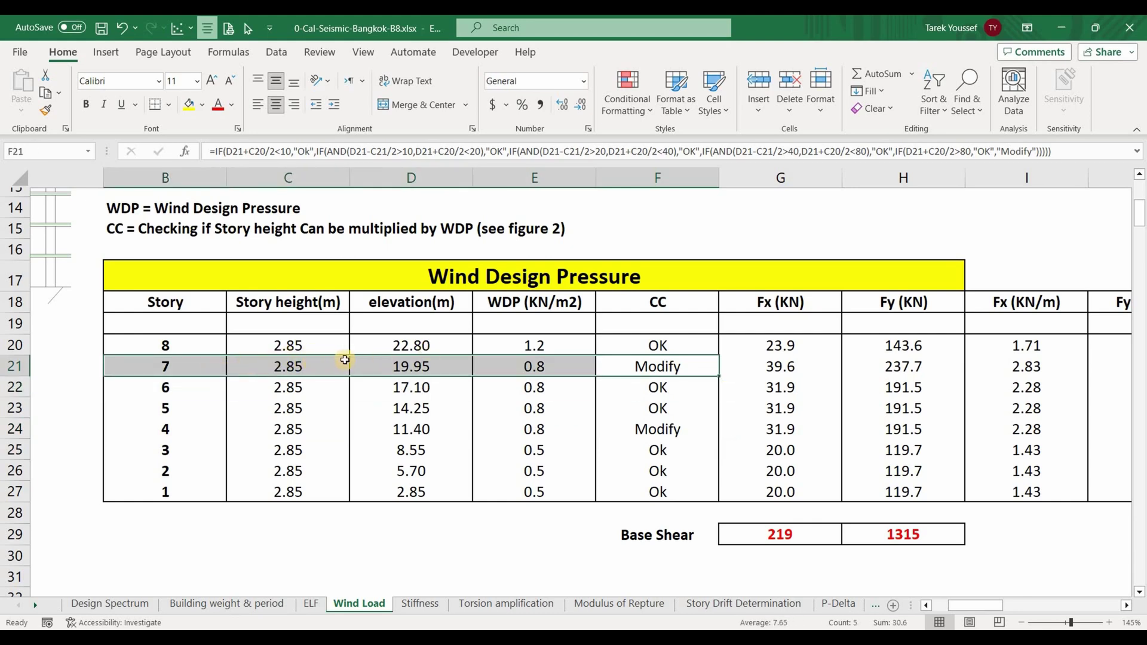
pyautogui.hscroll(-2, 488, 528)
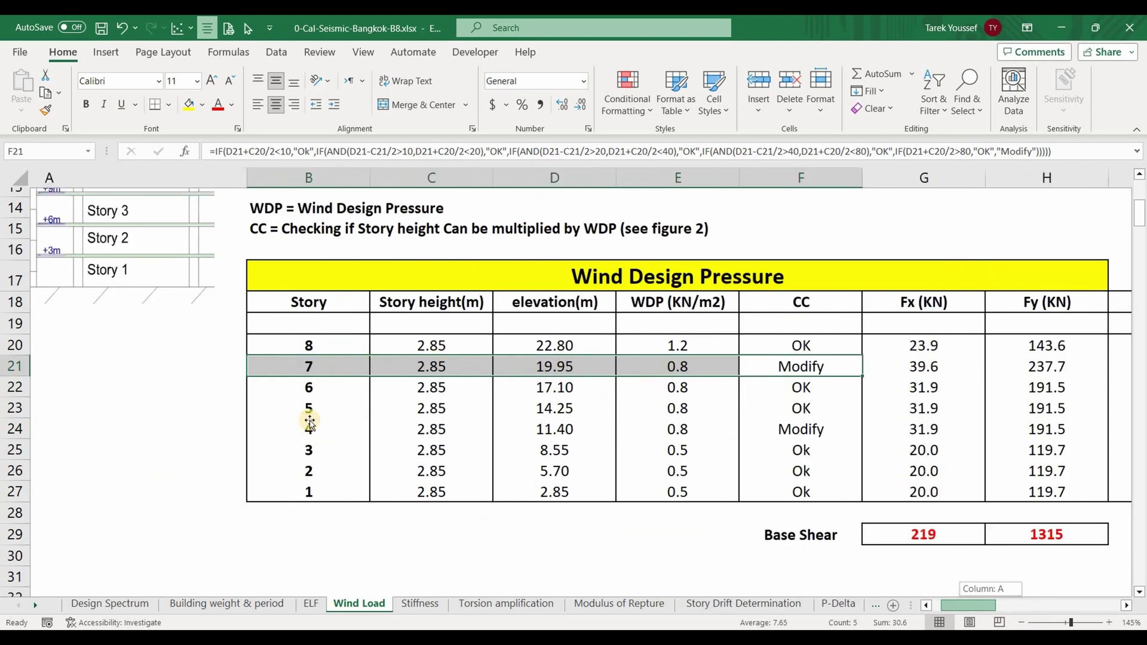
pyautogui.scroll(2, 208, 317)
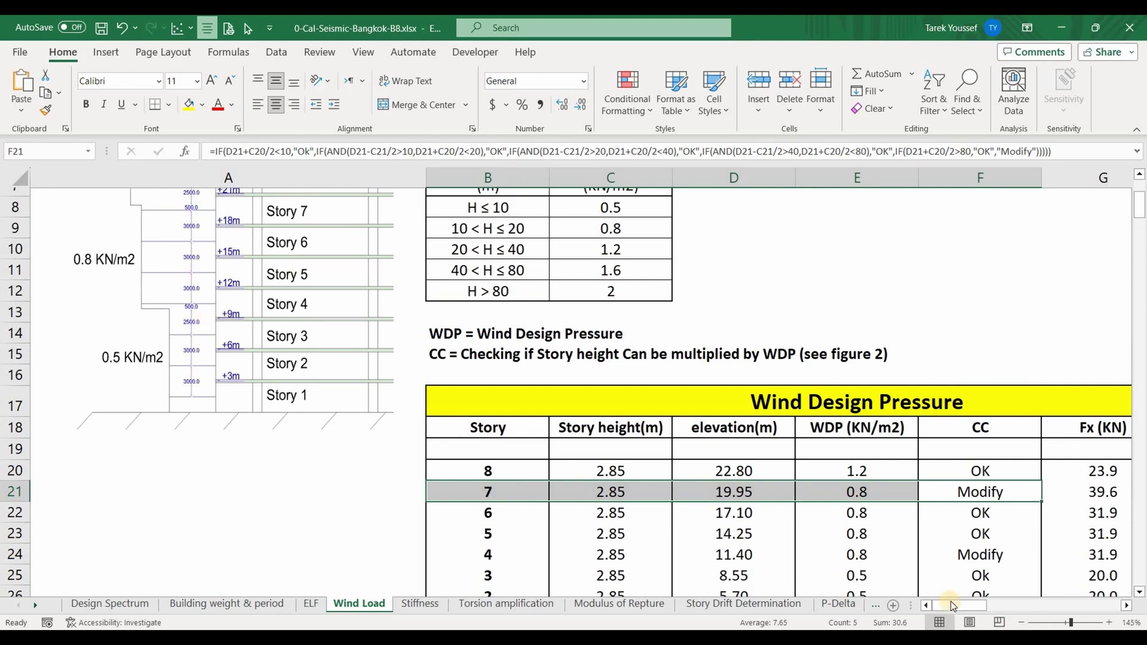
pyautogui.hscroll(2, 893, 521)
pyautogui.hscroll(2, 892, 521)
pyautogui.scroll(-2, 788, 482)
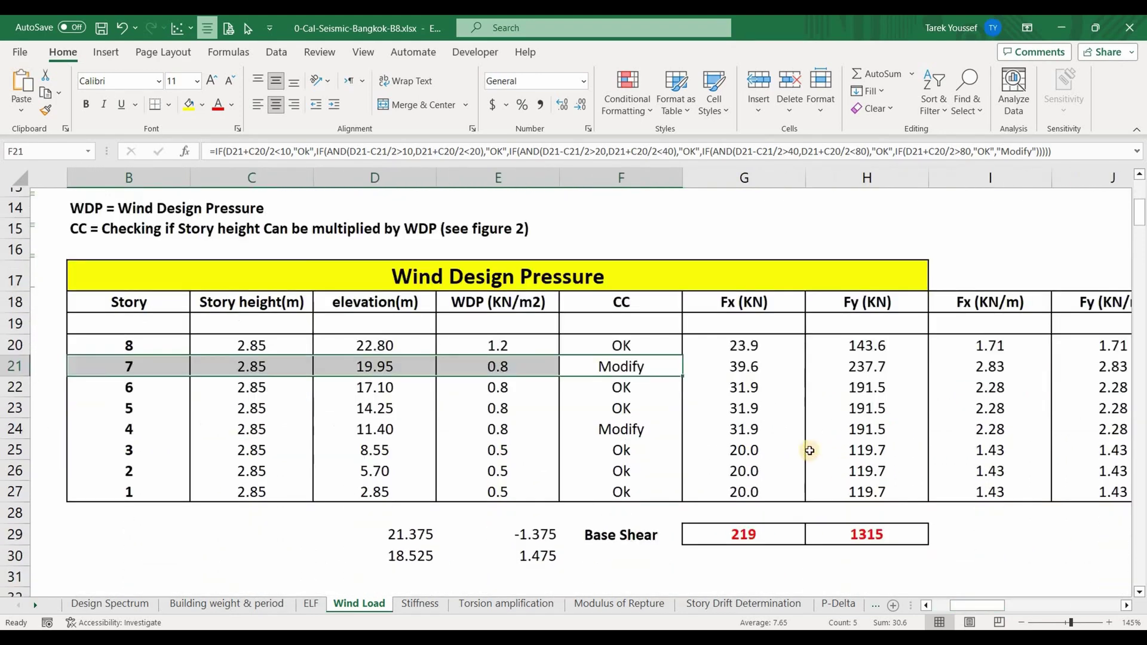
# Inspect the story 8 Fx (KN) formula in G20 and trace its building length reference in the building data table
pyautogui.click(748, 345)
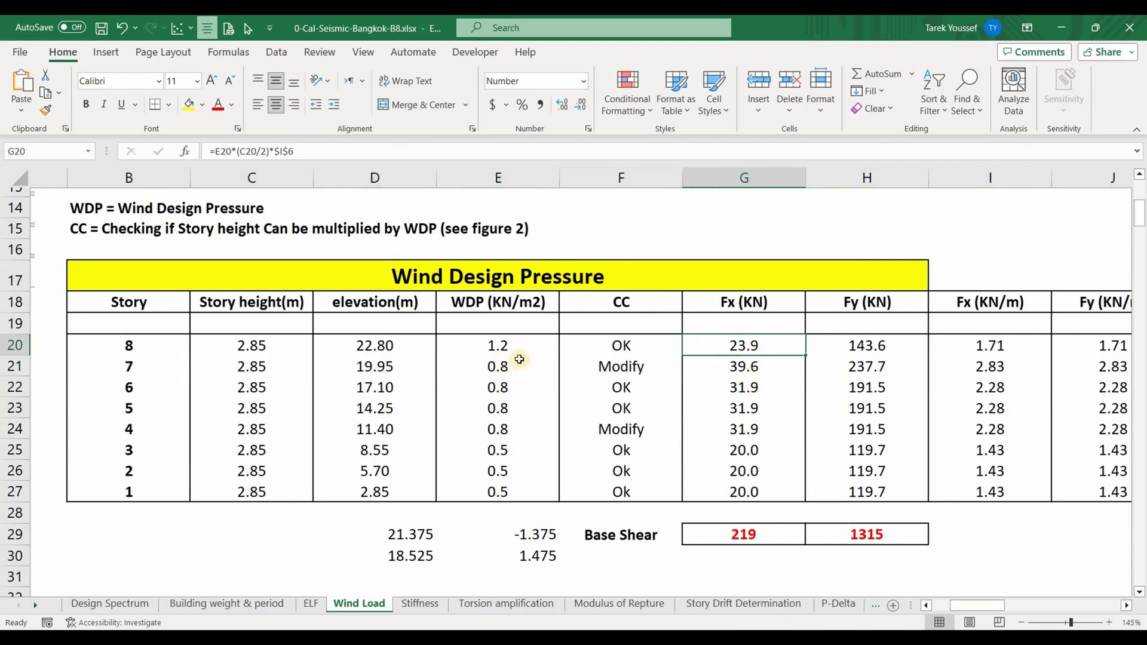
pyautogui.press('F2')
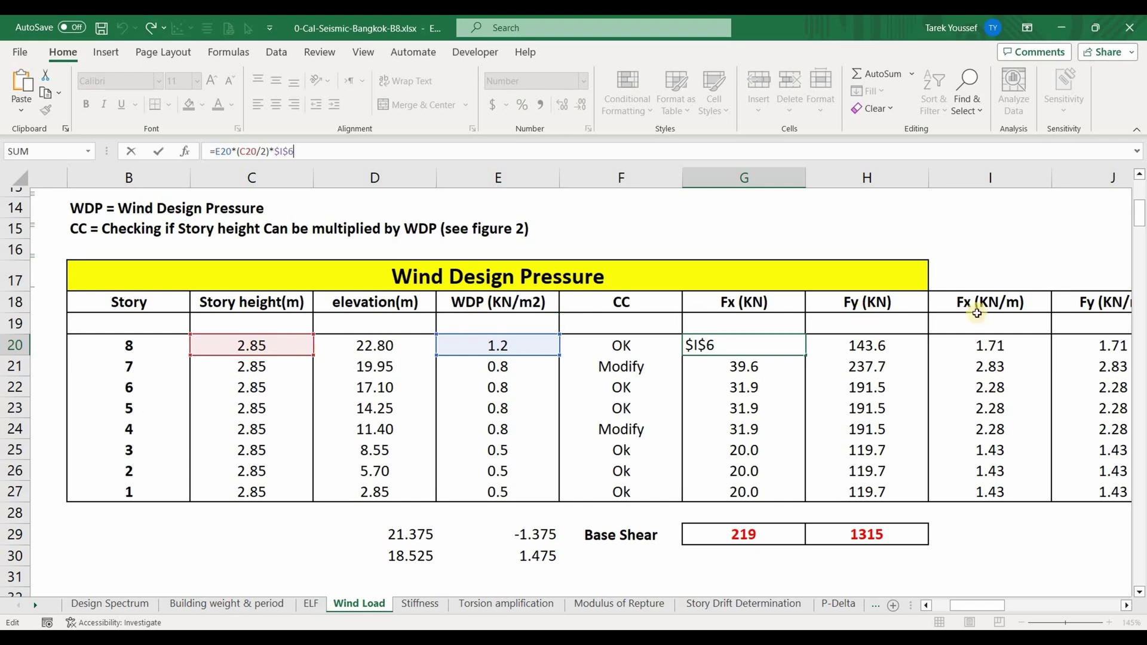
pyautogui.scroll(5, 991, 316)
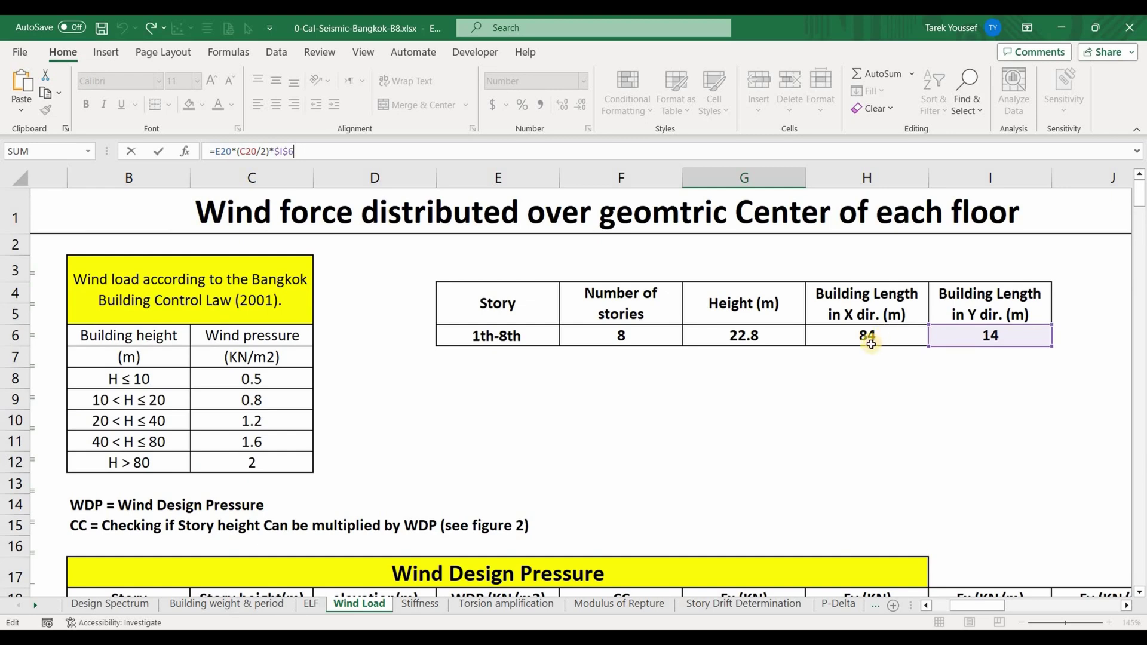
pyautogui.scroll(-3, 717, 457)
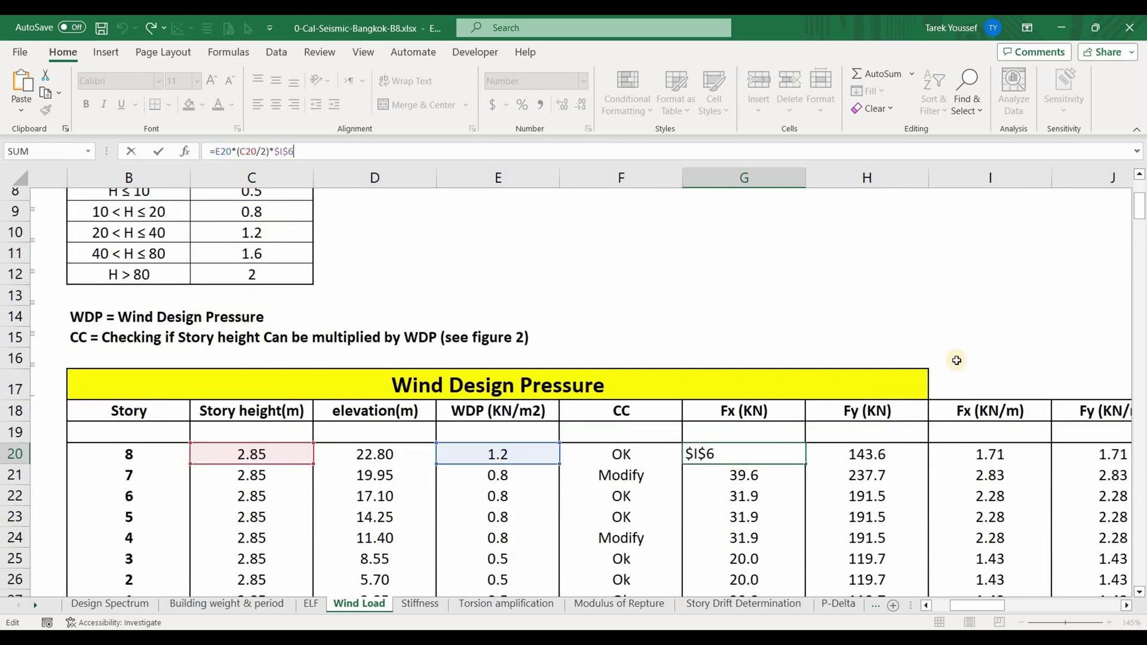
pyautogui.scroll(3, 979, 349)
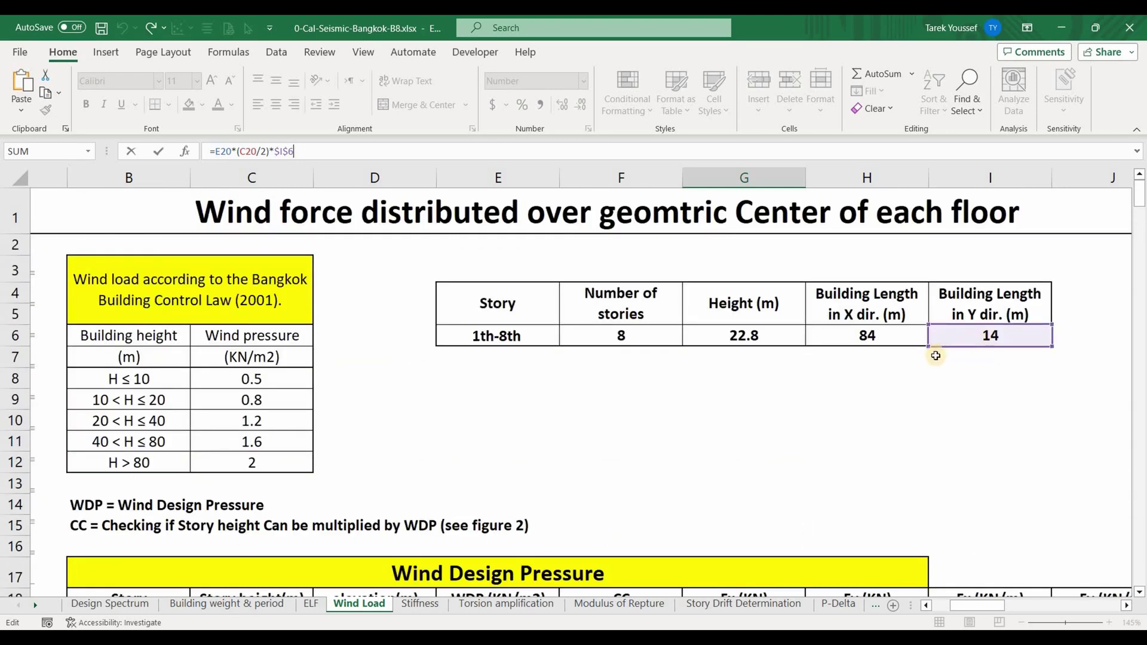
pyautogui.scroll(-2, 861, 523)
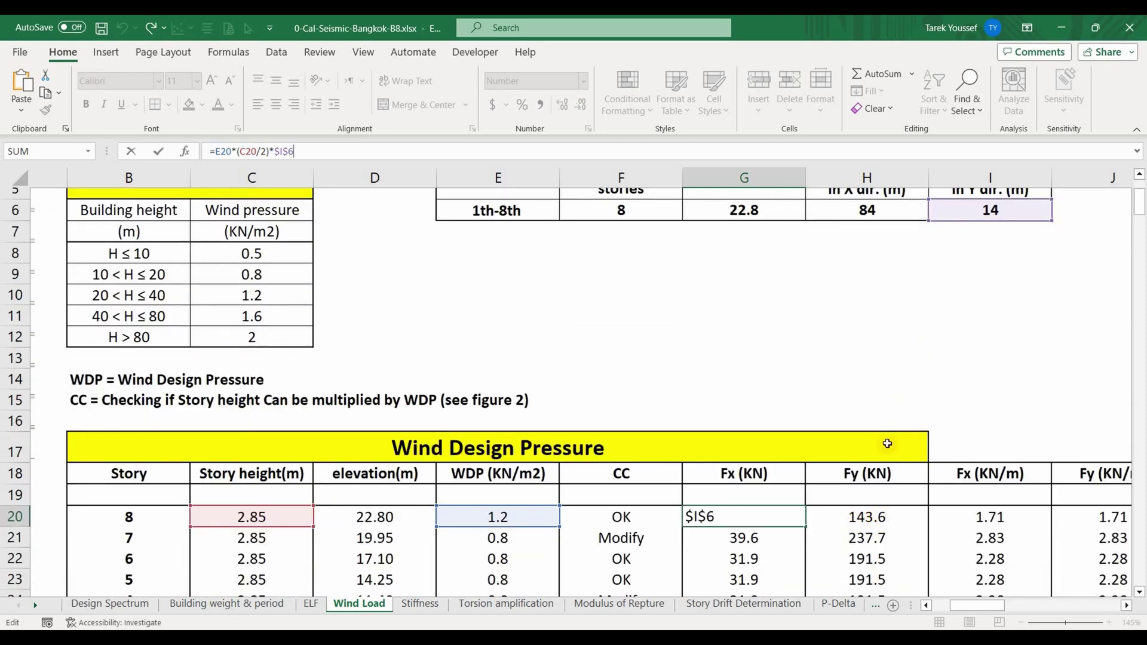
pyautogui.scroll(2, 871, 341)
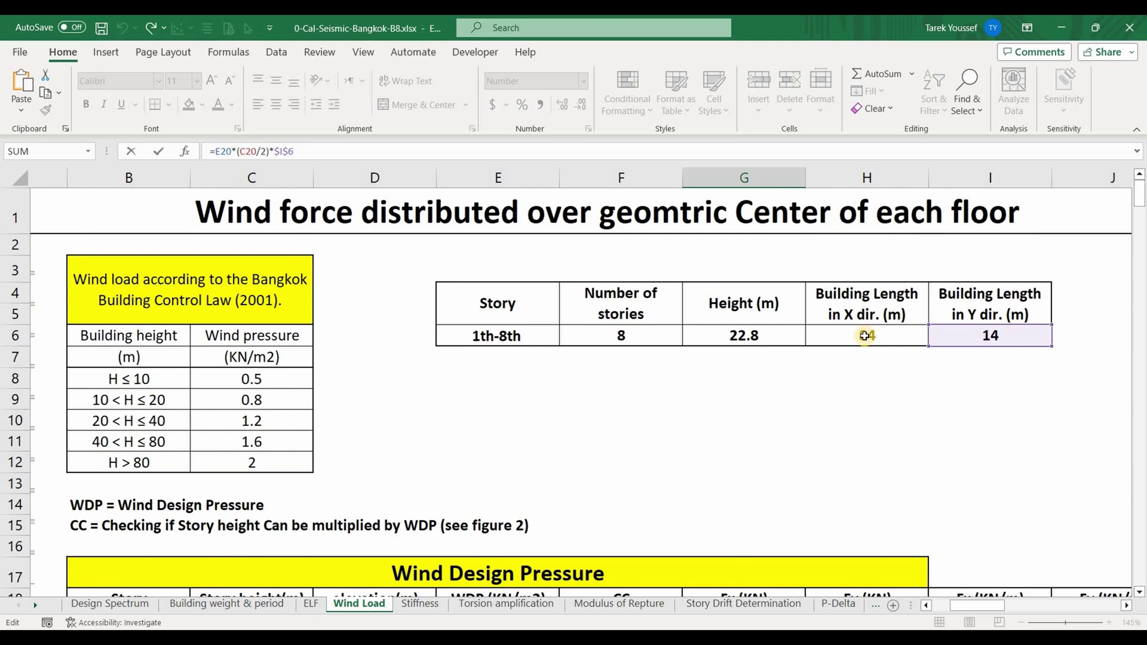
pyautogui.press('Escape')
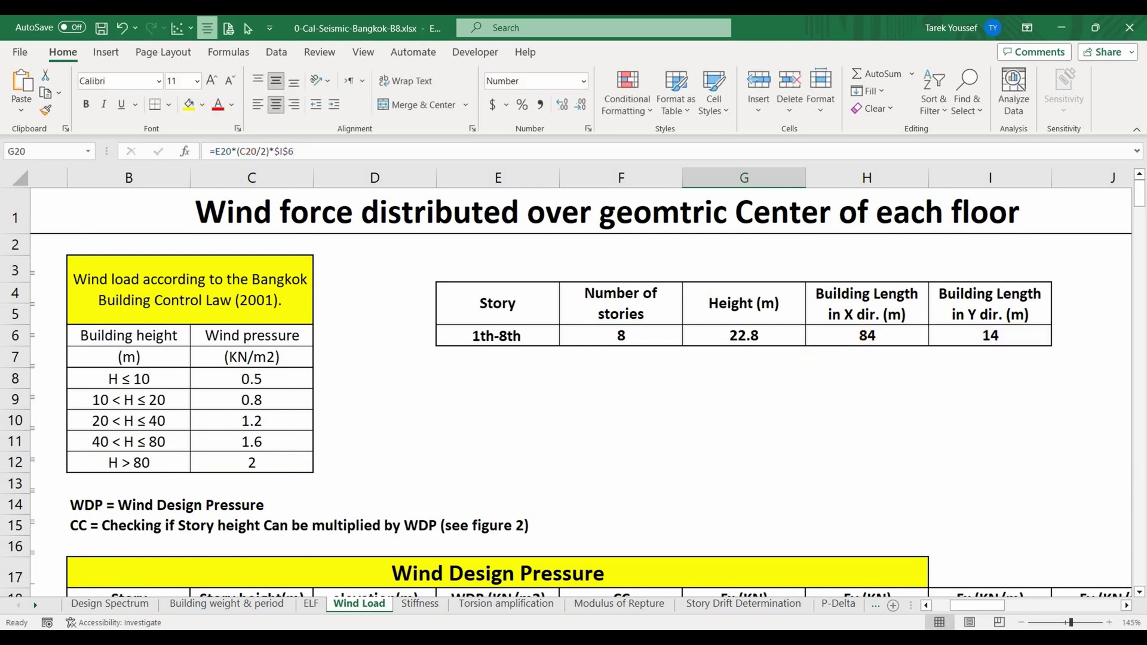
# Switch to ETABS to examine the Story8 plan view, and return to the Excel workbook
pyautogui.hotkey('alt', 'Tab')
pyautogui.click(340, 60)
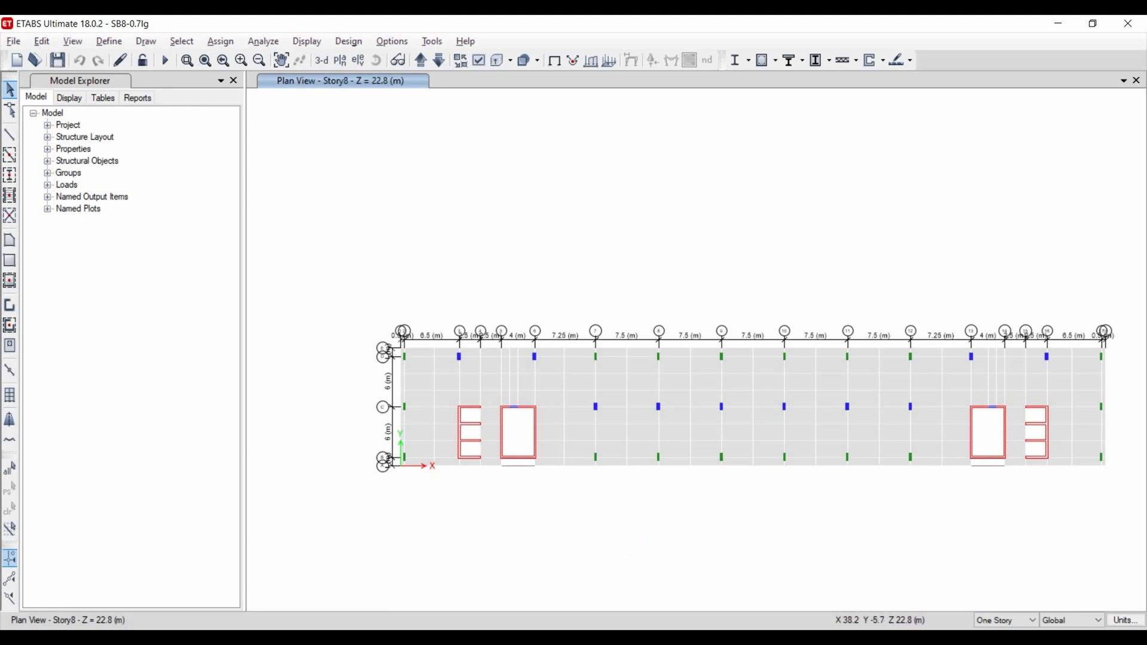
pyautogui.hotkey('alt', 'Tab')
# Inspect the story 8 Fx (KN/m) formula in I20 and compare it with the building lengths and the Fx (KN) column
pyautogui.hscroll(3, 771, 404)
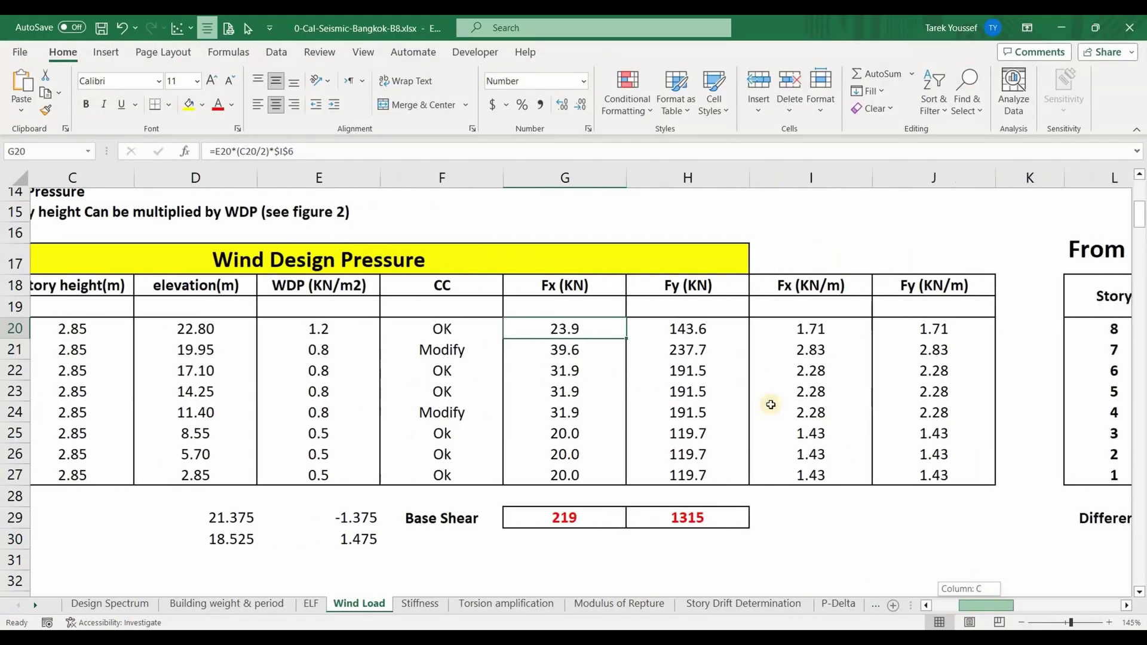
pyautogui.click(685, 289)
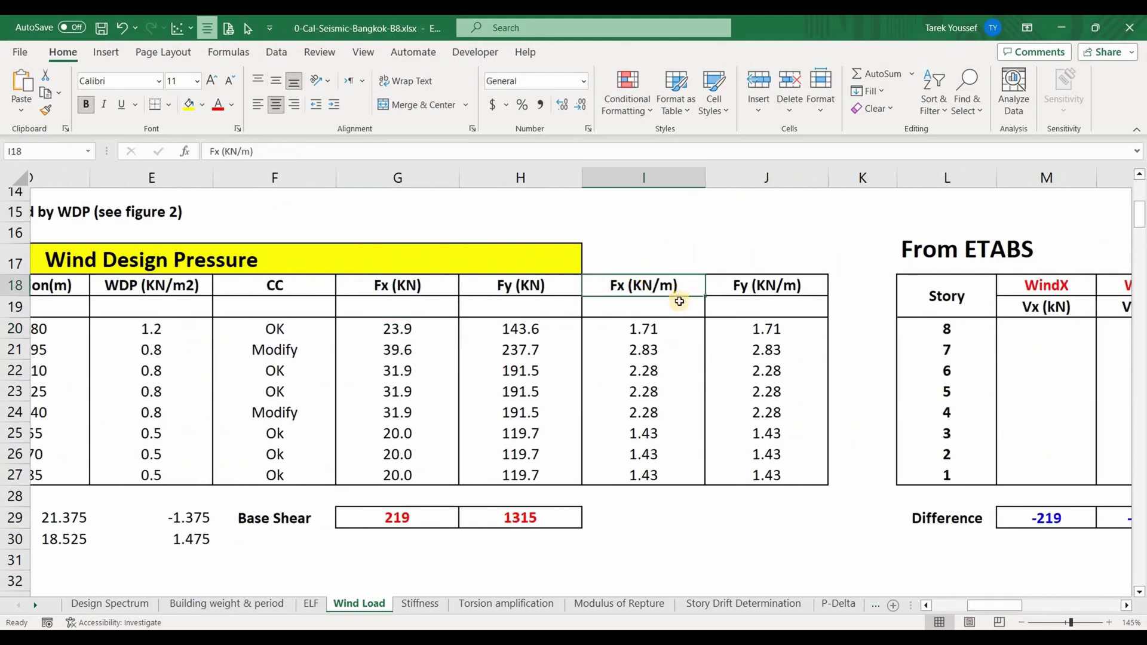
pyautogui.click(661, 326)
pyautogui.doubleClick(661, 325)
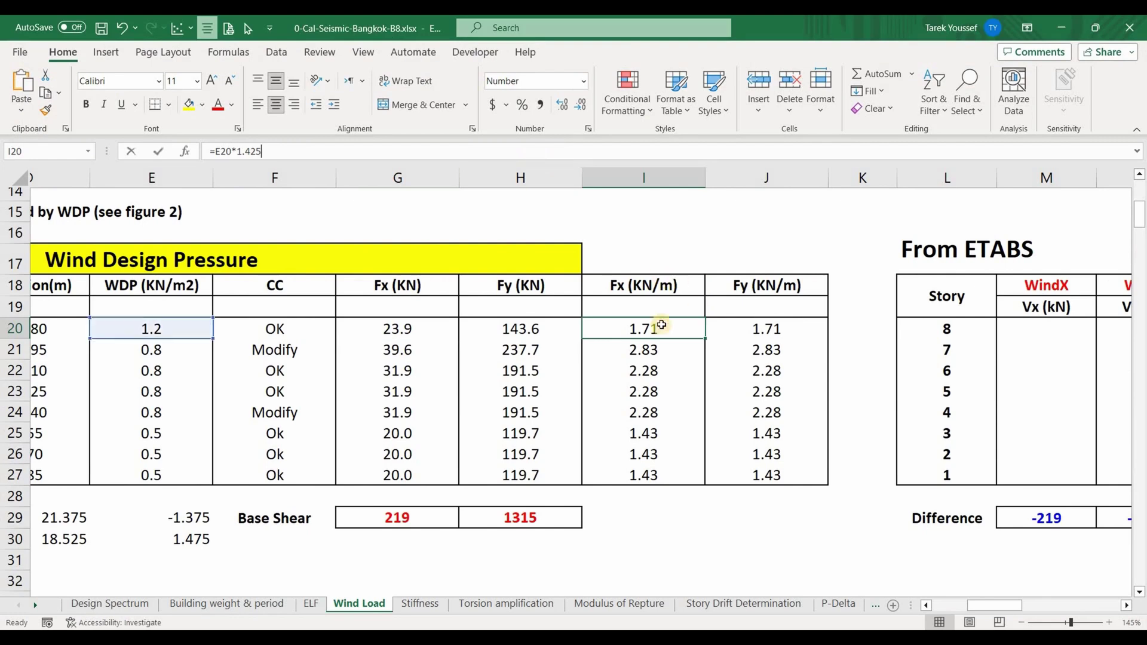
pyautogui.scroll(5, 662, 325)
pyautogui.press('Escape')
pyautogui.scroll(-2, 681, 388)
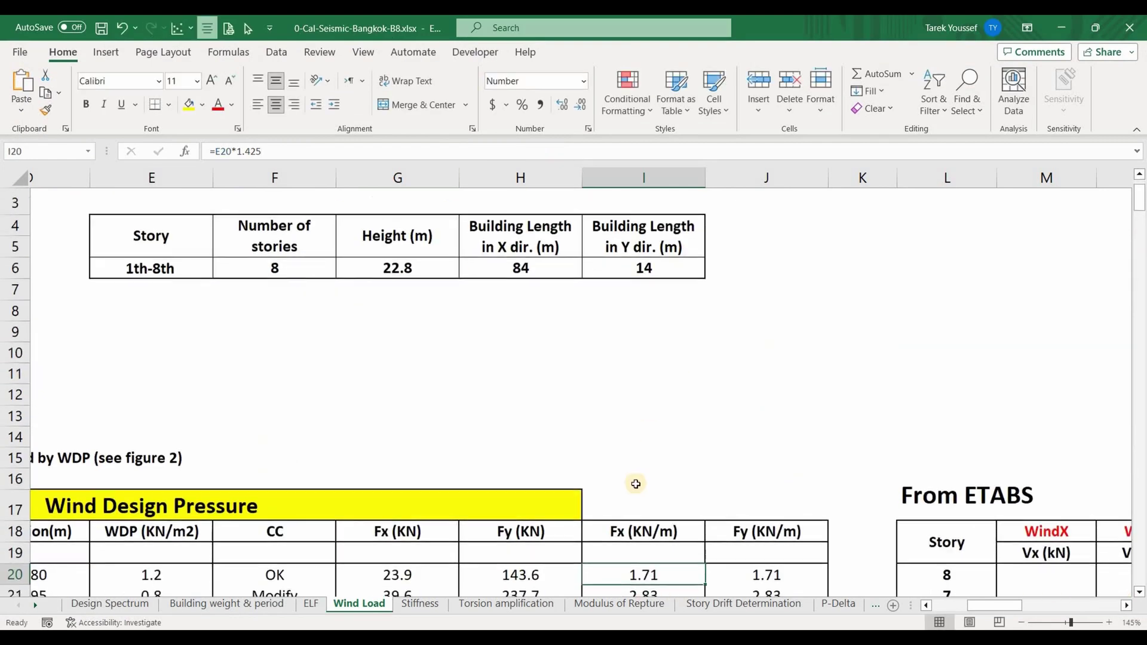
pyautogui.scroll(-2, 428, 445)
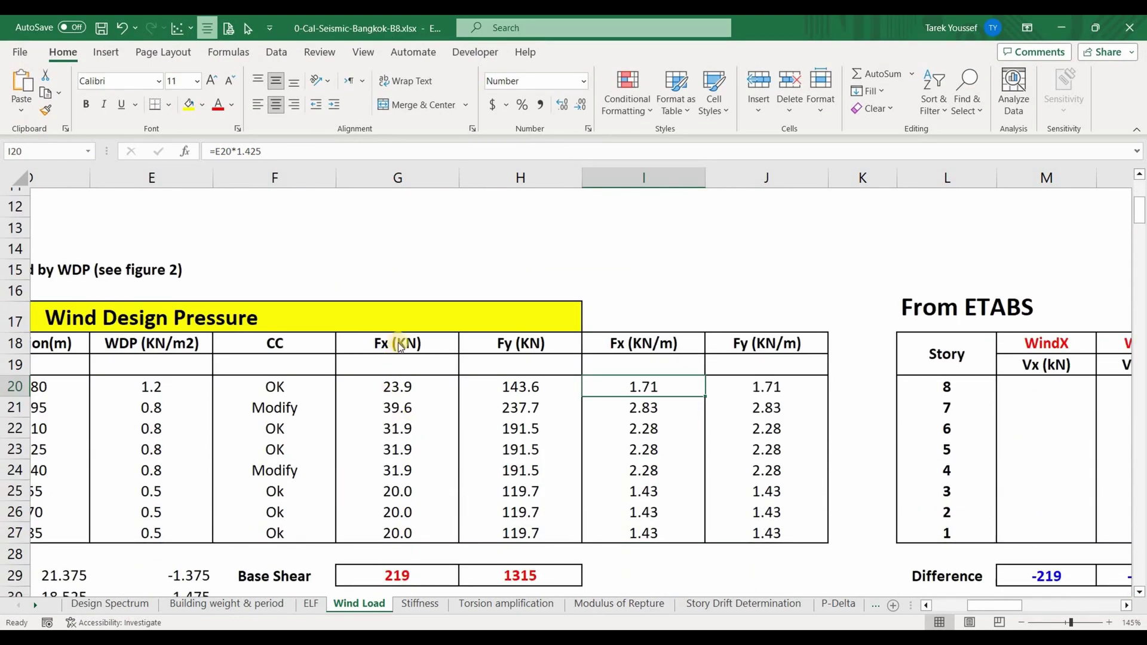
# Compare the Story8 plan view in ETABS with the Fx (KN) and Fy (KN) columns of the Excel wind pressure table
pyautogui.hotkey('alt', 'Tab')
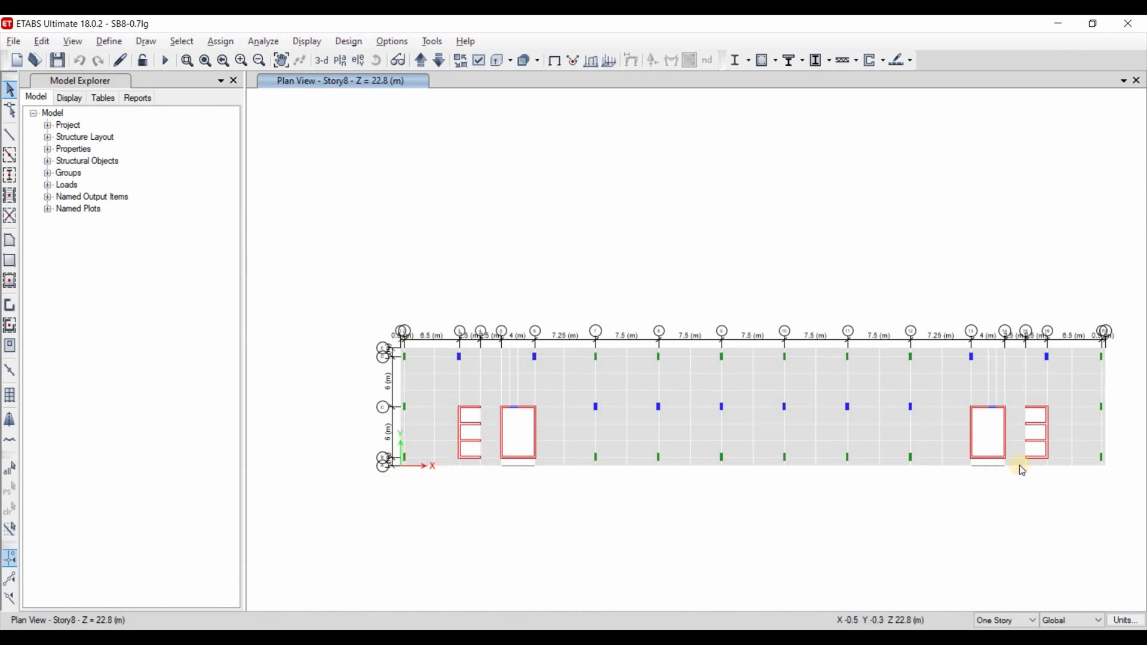
pyautogui.moveTo(603, 638)
pyautogui.click(631, 566)
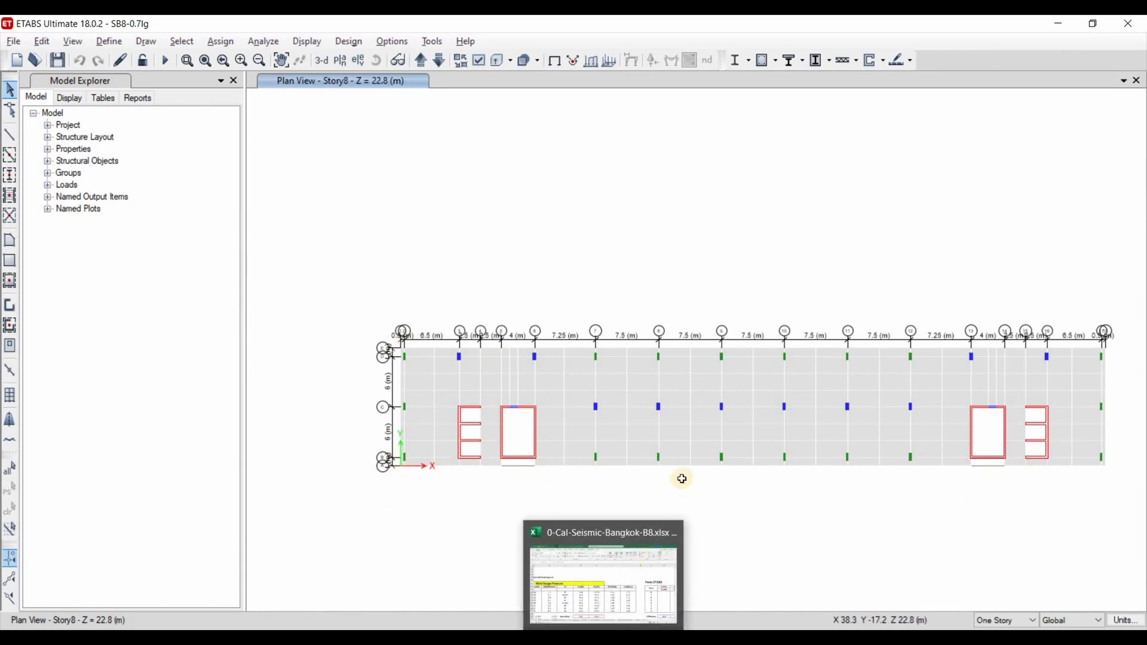
pyautogui.moveTo(412, 348); pyautogui.dragTo(527, 527)
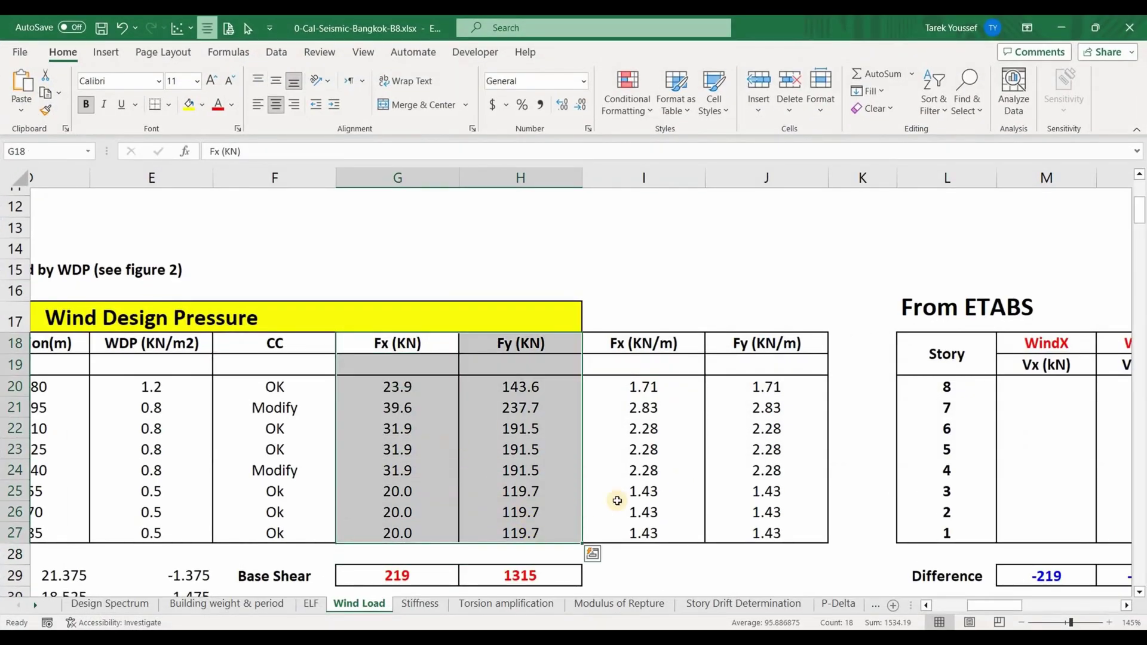
pyautogui.scroll(-1, 679, 481)
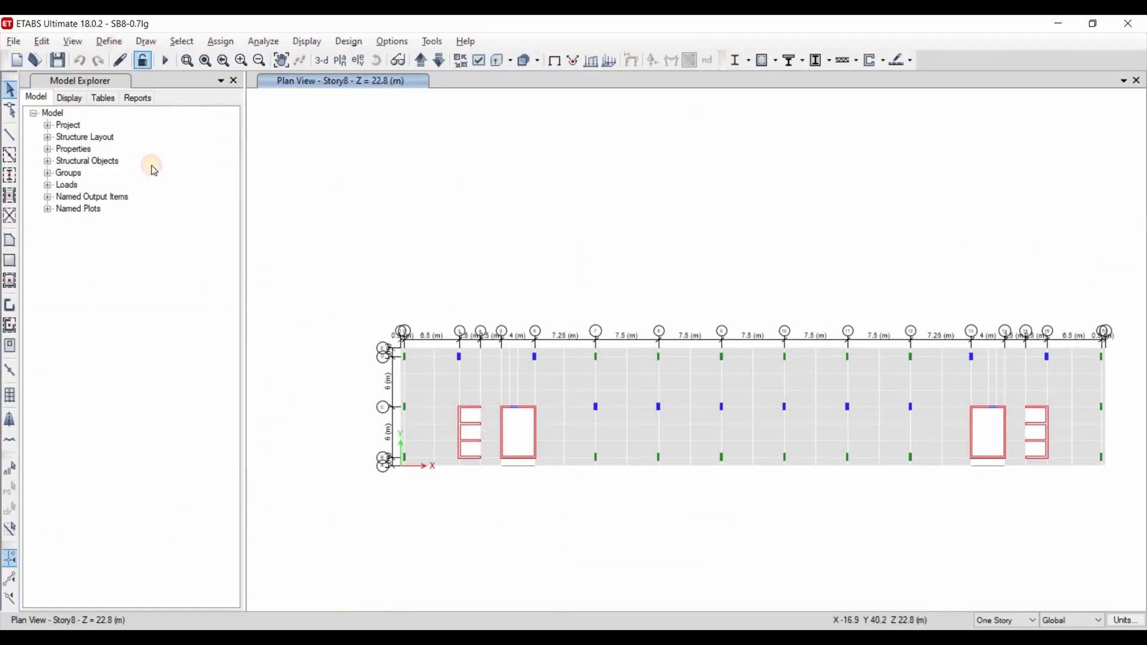
# In ETABS, add a load pattern named WindX with type Wind and auto lateral load User Loads
pyautogui.click(110, 41)
pyautogui.click(156, 372)
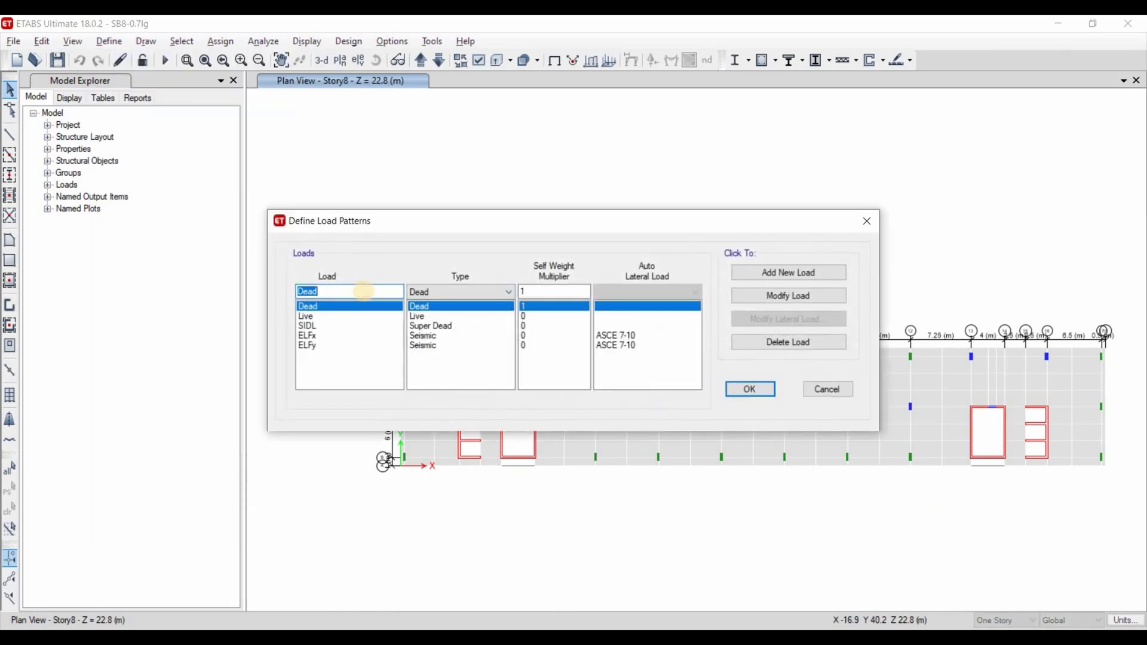
pyautogui.click(464, 292)
pyautogui.click(442, 373)
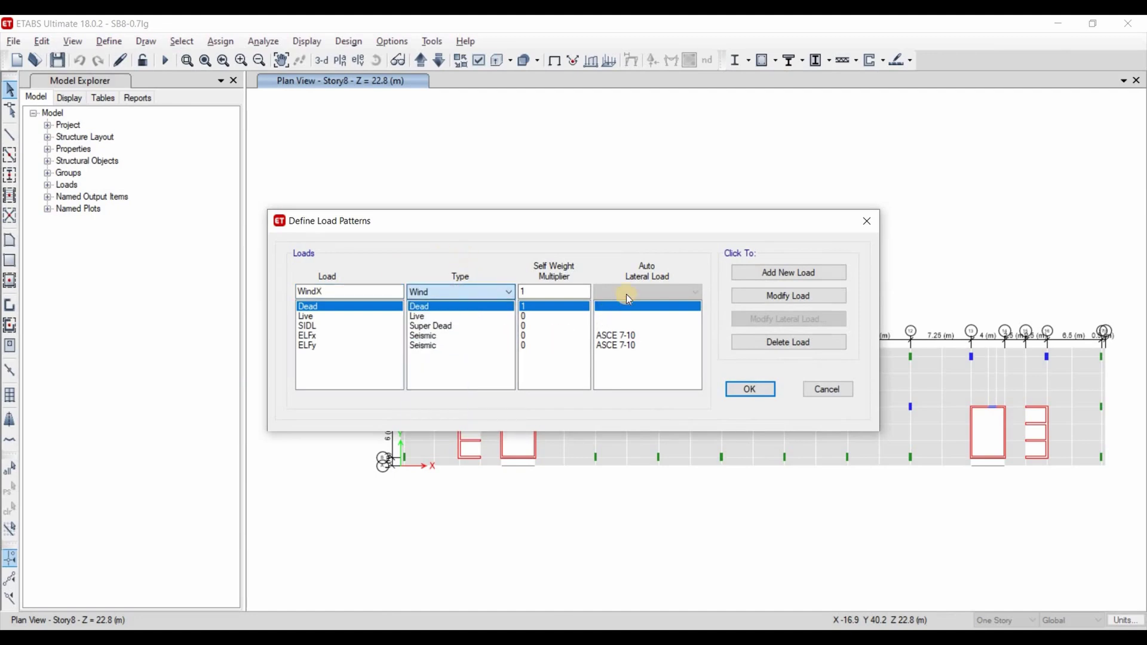
pyautogui.click(628, 293)
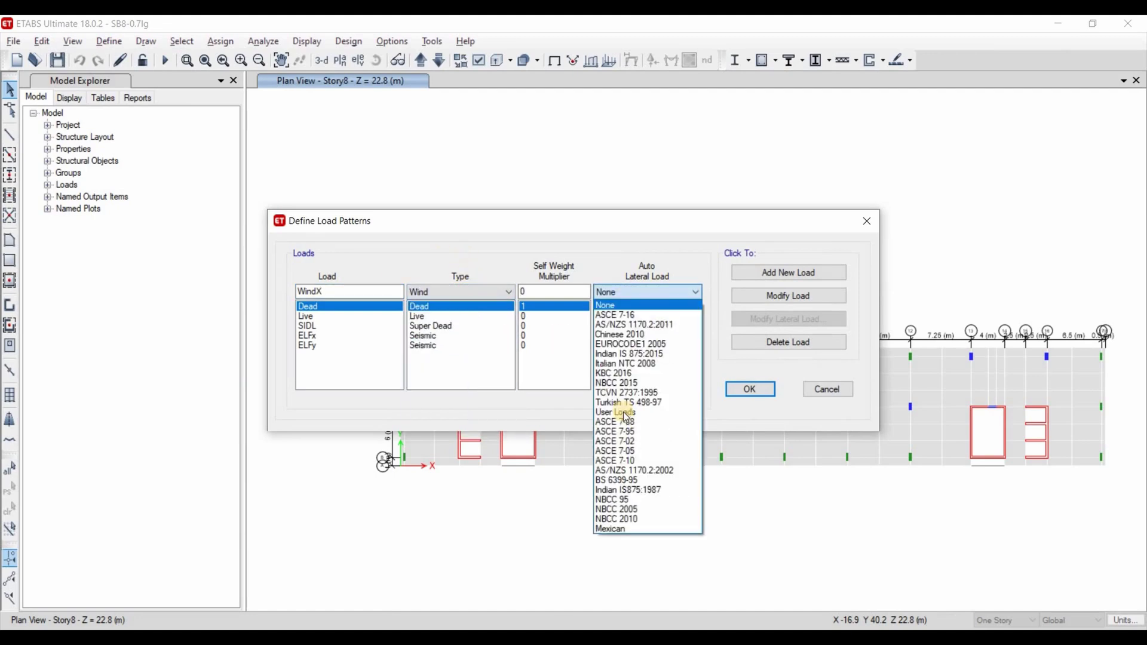
pyautogui.click(784, 281)
pyautogui.click(786, 274)
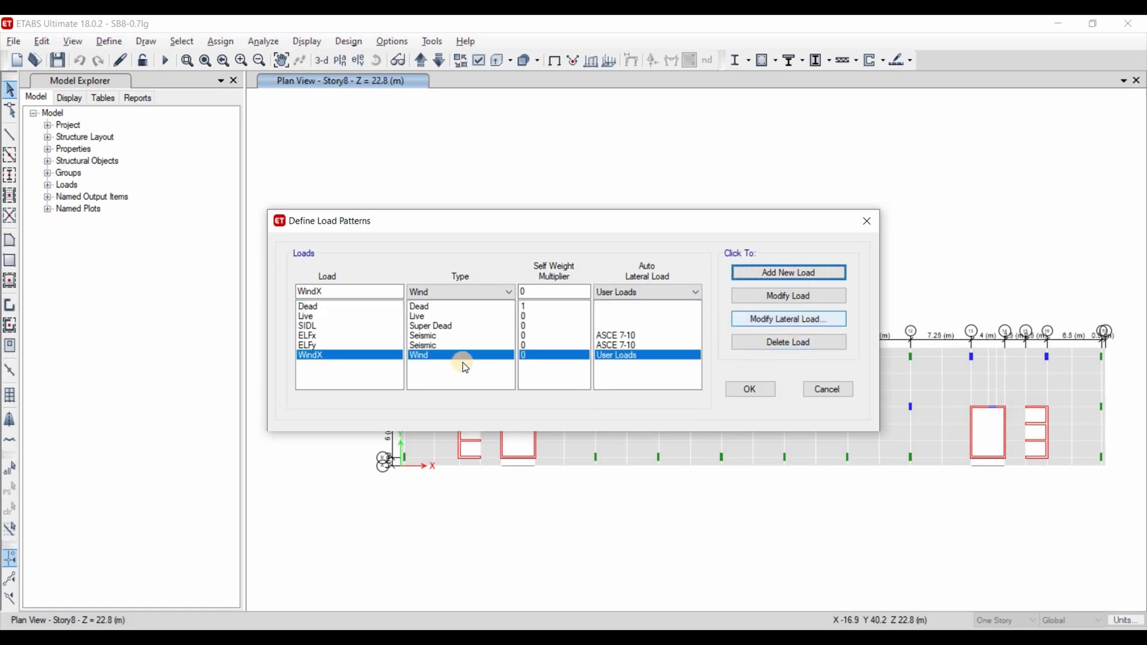
# Copy the story 8 to 1 Fx (KN) values, G20:G27, from the Excel sheet into the Fx column of WindX's user wind loads
pyautogui.click(788, 319)
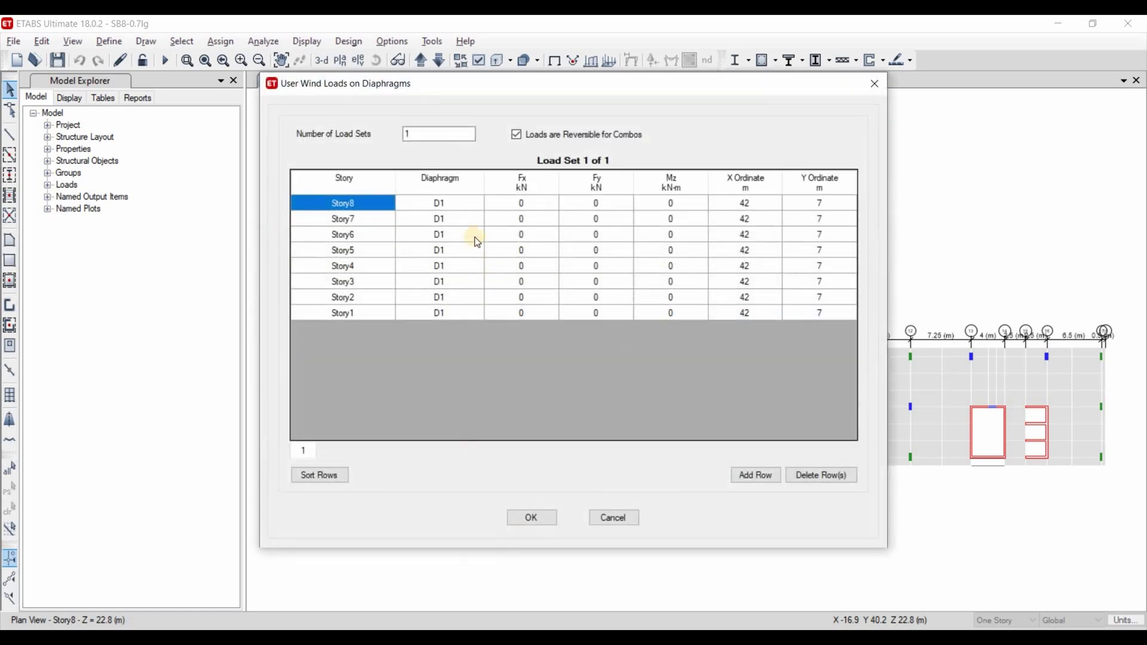
pyautogui.hotkey('alt', 'Tab')
pyautogui.click(424, 342)
pyautogui.press('Up')
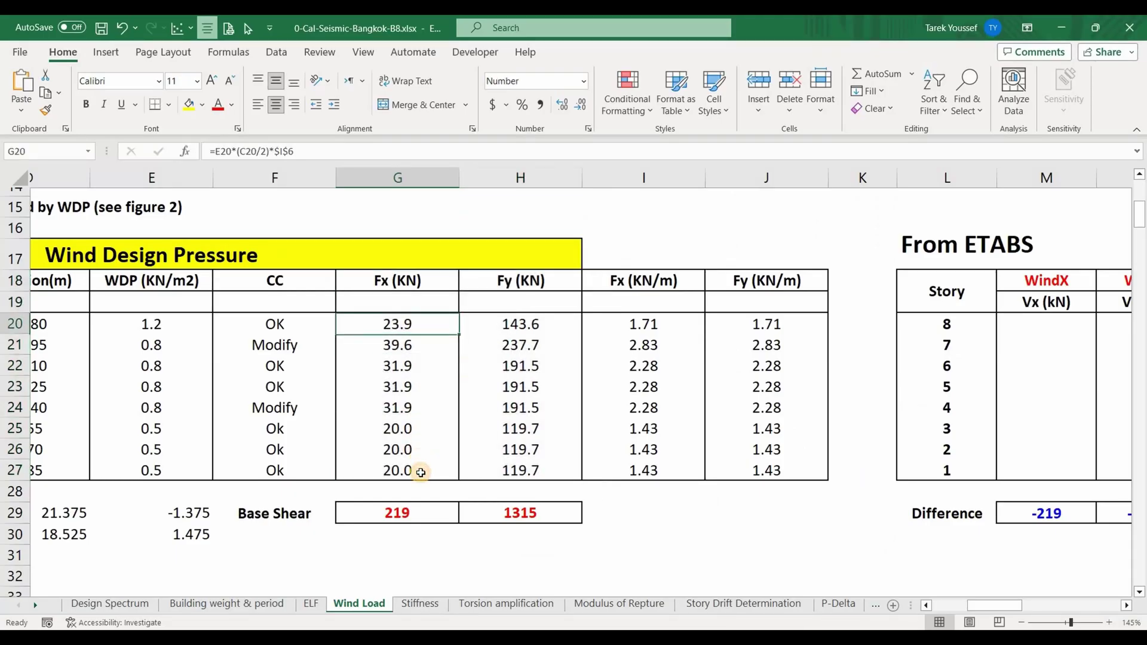
pyautogui.moveTo(420, 472); pyautogui.dragTo(421, 473)
pyautogui.hotkey('ctrl', 'c')
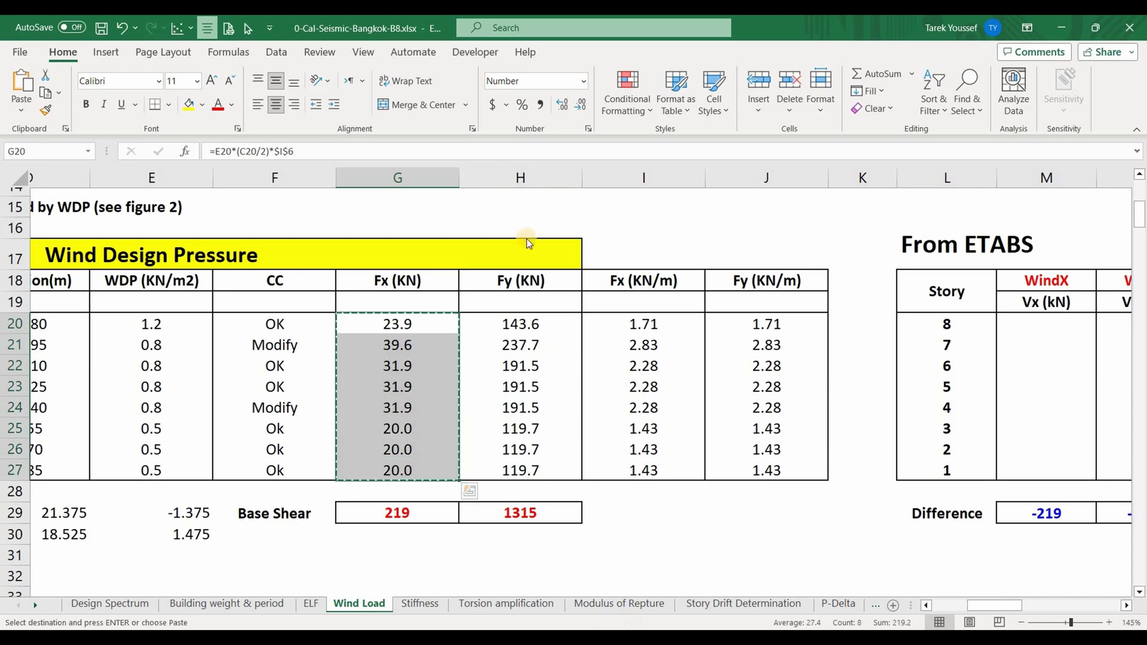
pyautogui.hotkey('alt', 'Tab')
pyautogui.click(525, 204)
pyautogui.hotkey('ctrl', 'v')
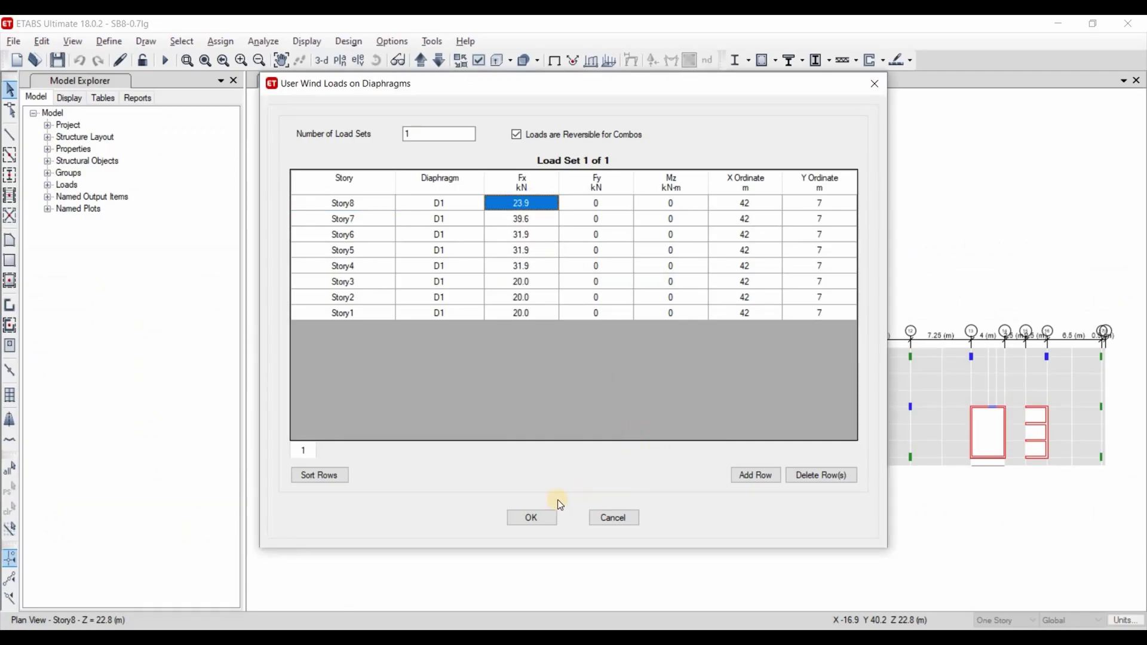
pyautogui.press('Return')
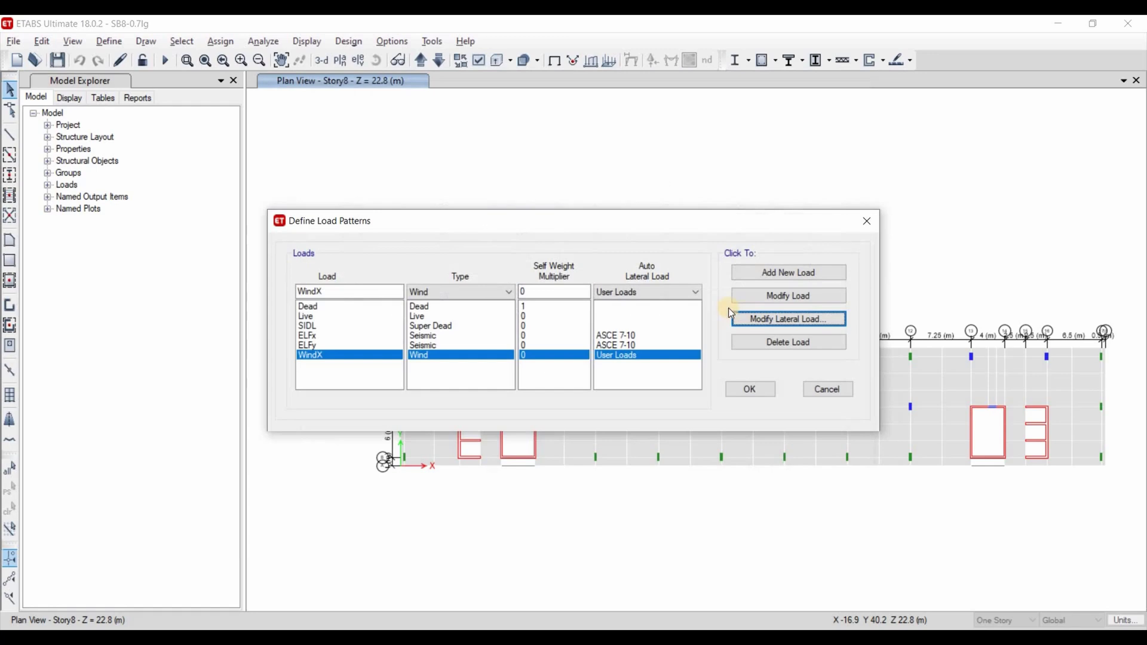
# Add a second load pattern named WindY with type Wind and auto lateral load User Loads
pyautogui.click(322, 292)
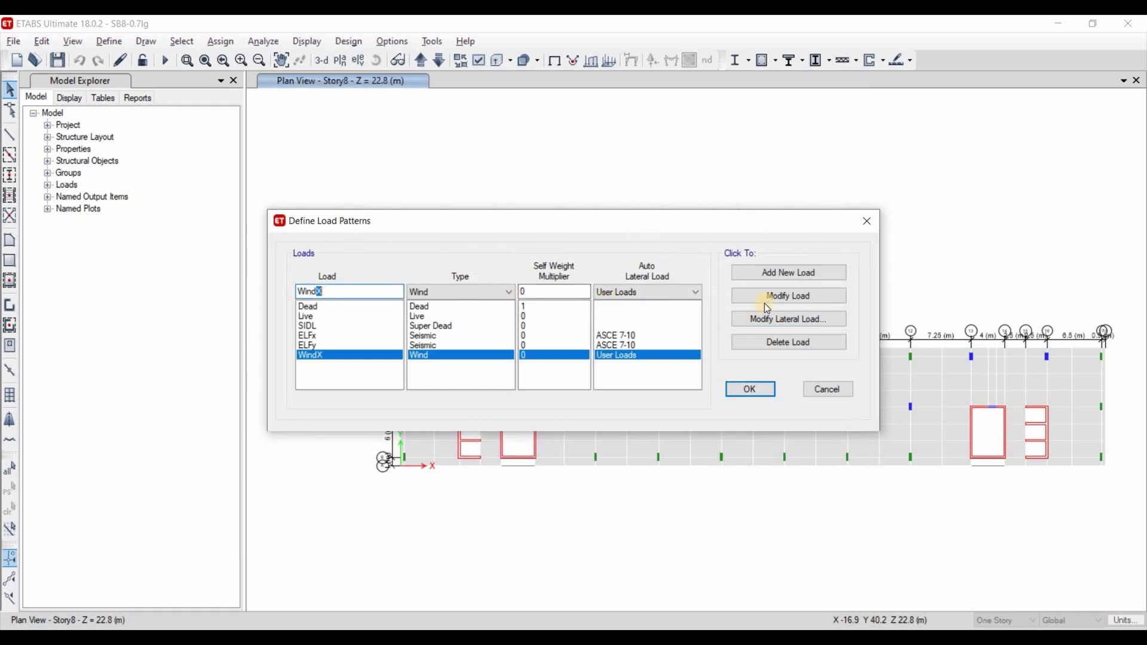
pyautogui.write('Y')
pyautogui.click(786, 273)
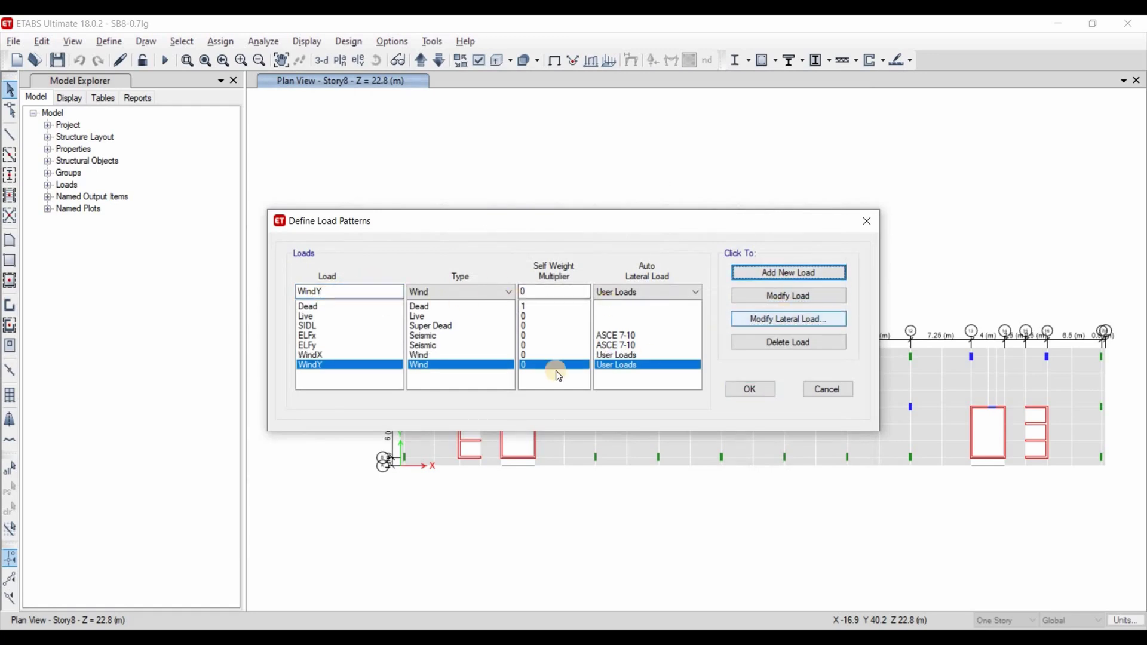
# Copy the Excel Fy (KN) values, H20:H27, into the Fy column of WindY's user wind loads and accept the load patterns
pyautogui.click(785, 318)
pyautogui.hotkey('alt', 'Tab')
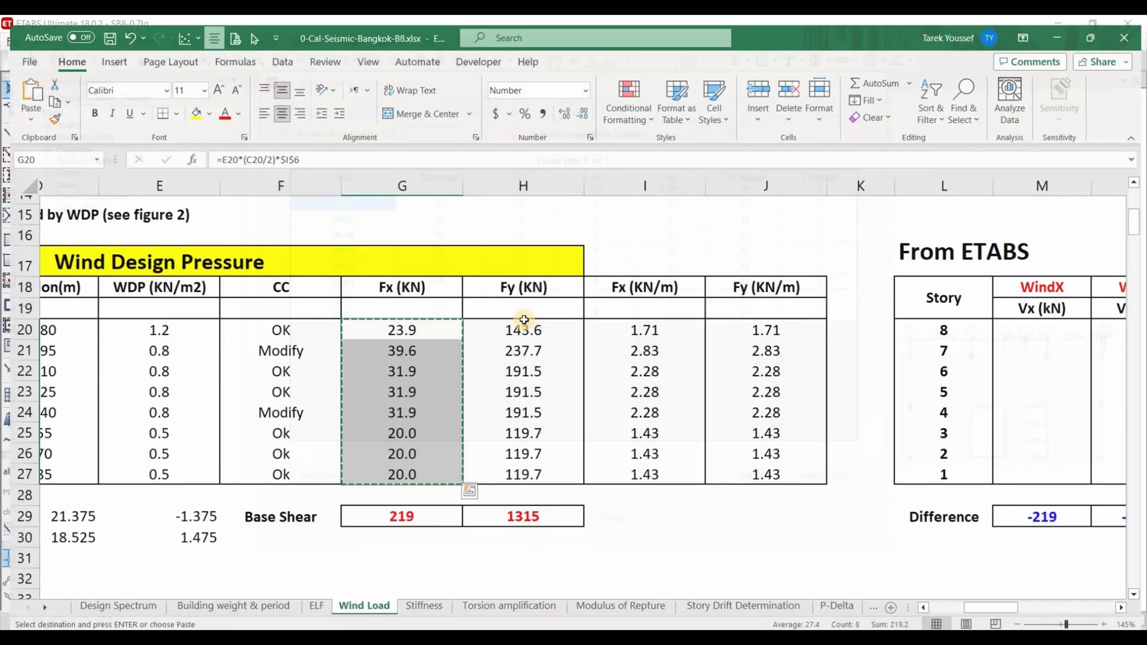
pyautogui.moveTo(521, 324); pyautogui.dragTo(529, 455)
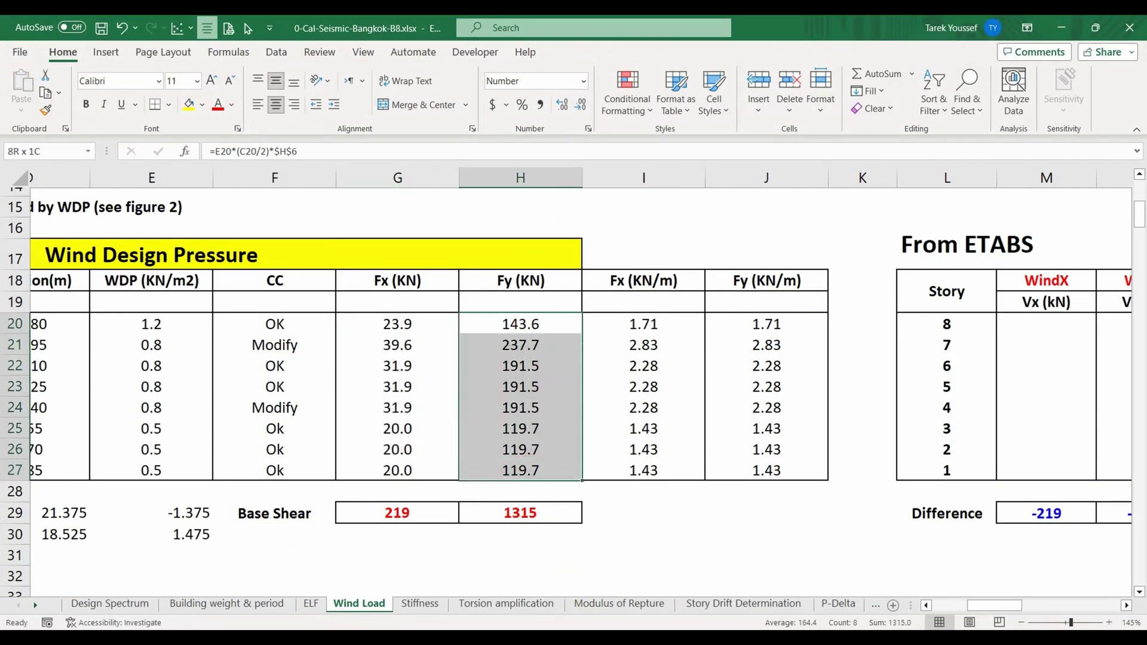
pyautogui.hotkey('ctrl', 'c')
pyautogui.hotkey('alt', 'Tab')
pyautogui.press('Right')
pyautogui.press('Right')
pyautogui.press('Right')
pyautogui.hotkey('ctrl', 'v')
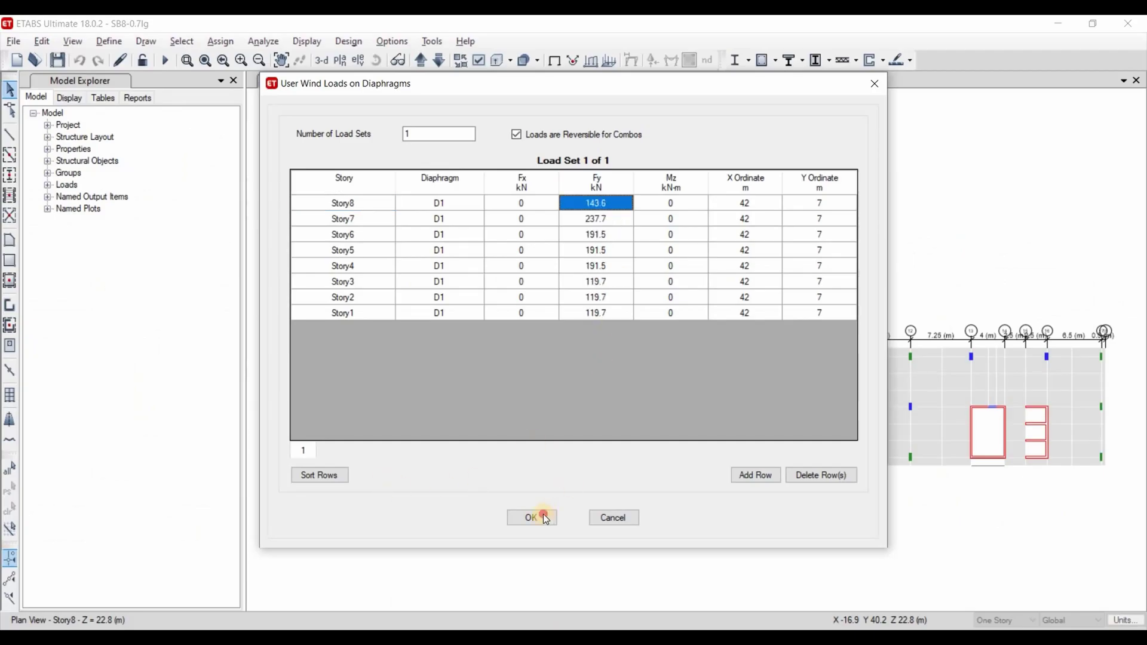
pyautogui.click(532, 518)
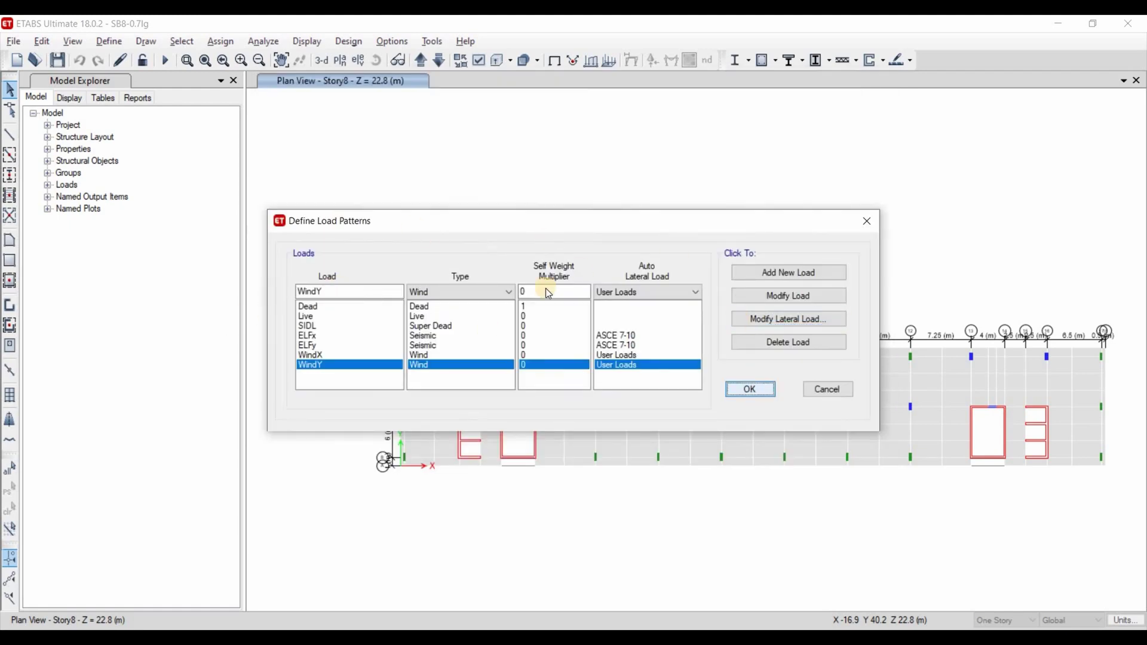
pyautogui.press('Return')
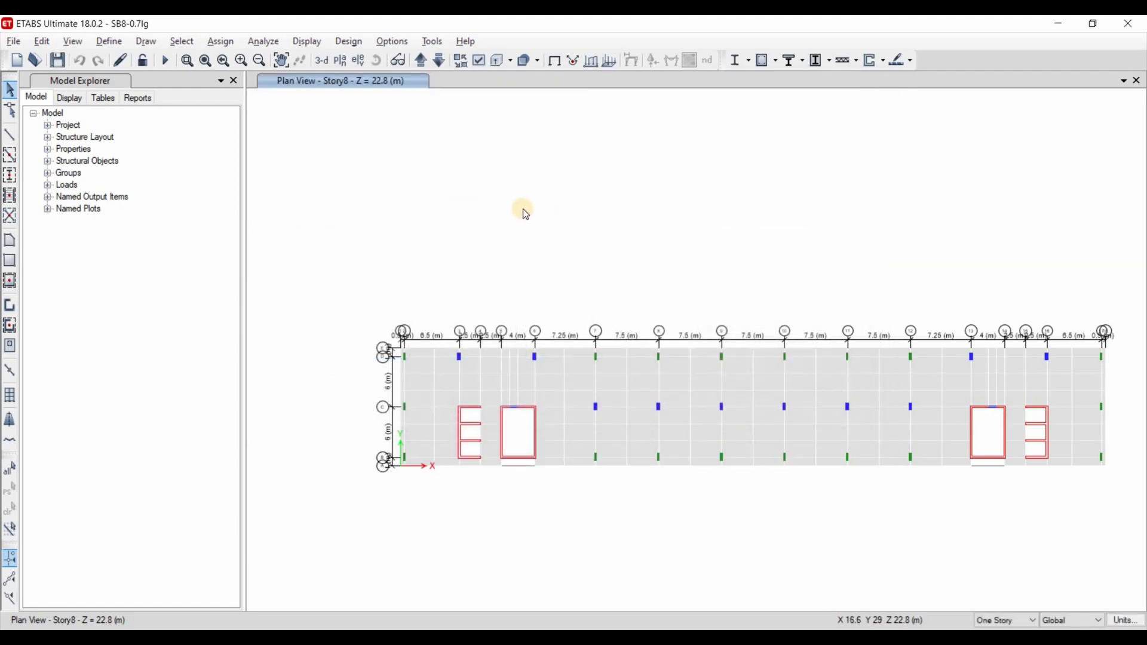
# Run the analysis and choose the Story Forces table from the structure output results for display
pyautogui.click(166, 62)
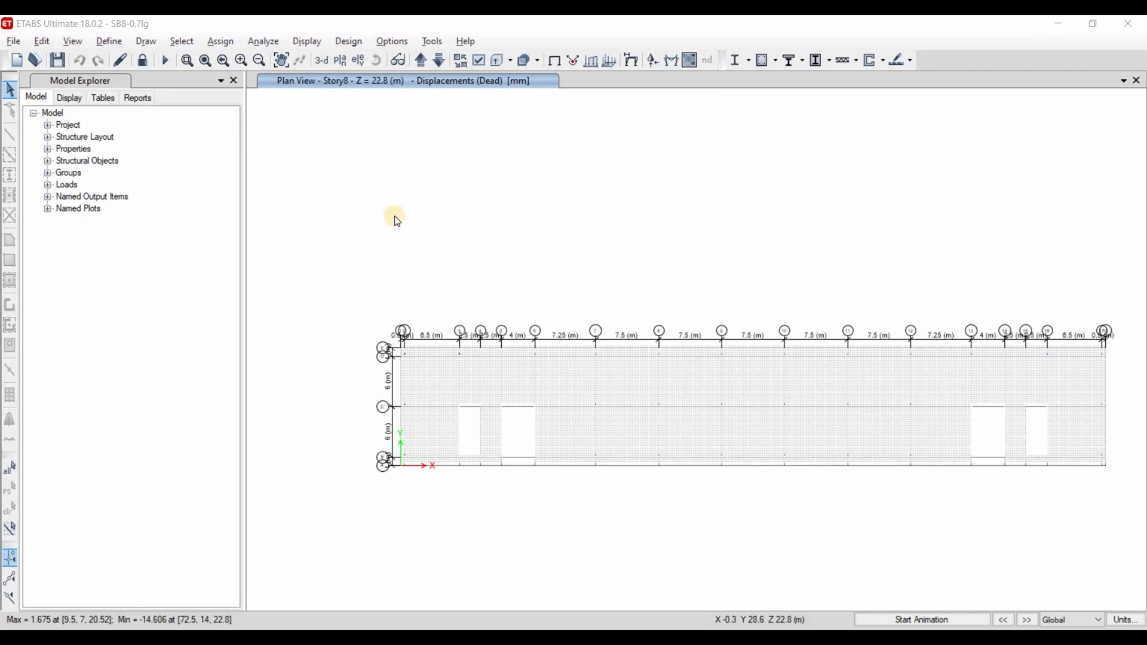
pyautogui.click(308, 42)
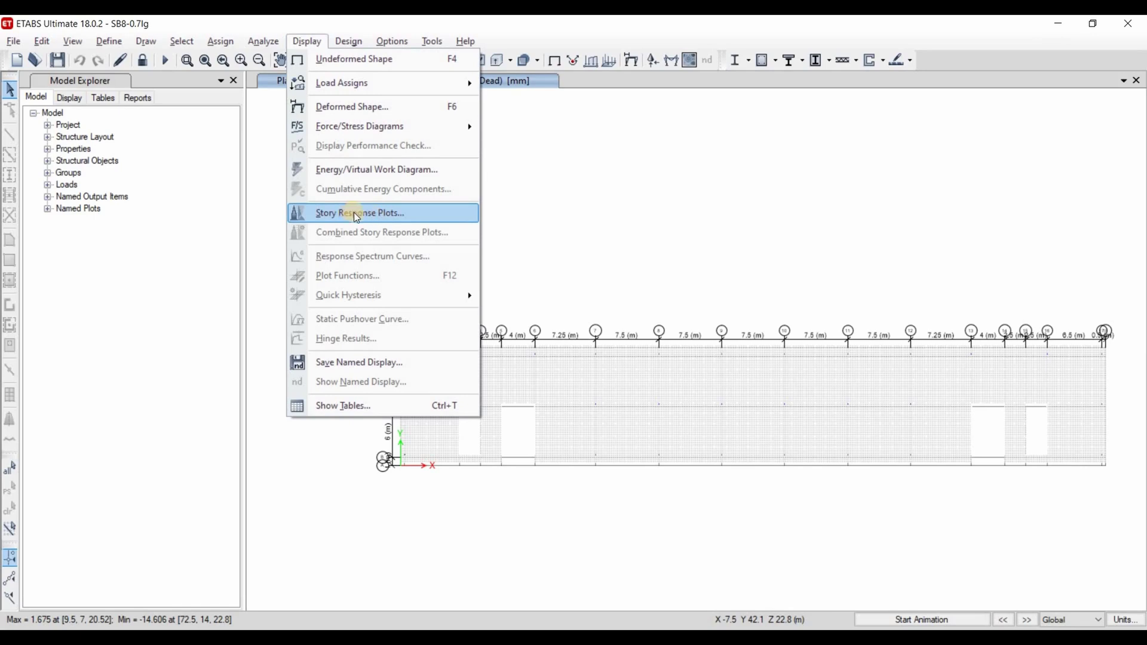
pyautogui.click(348, 405)
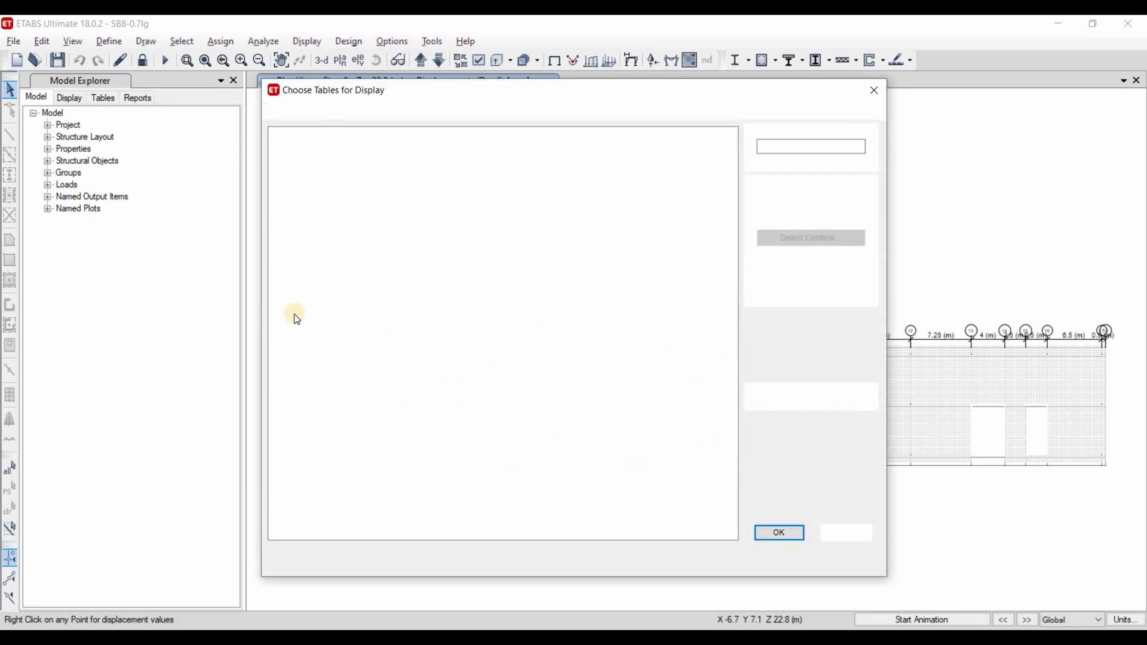
pyautogui.click(288, 313)
pyautogui.click(300, 349)
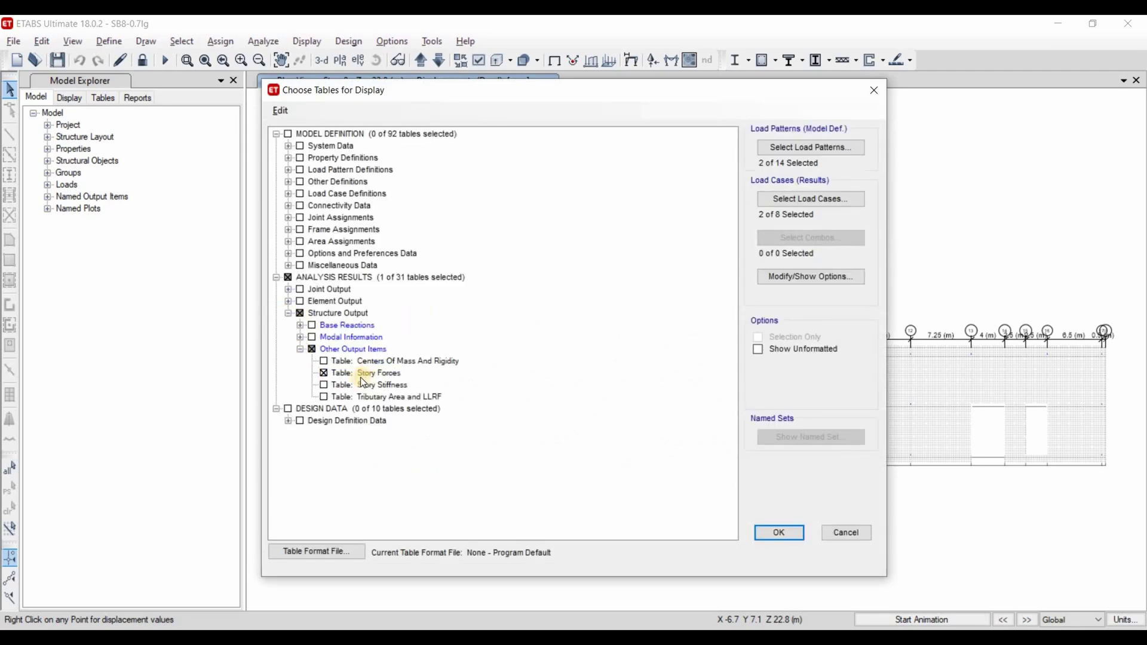
# Limit the table output to the WindX and WindY load patterns and two load cases, and display the Story Forces table
pyautogui.click(809, 147)
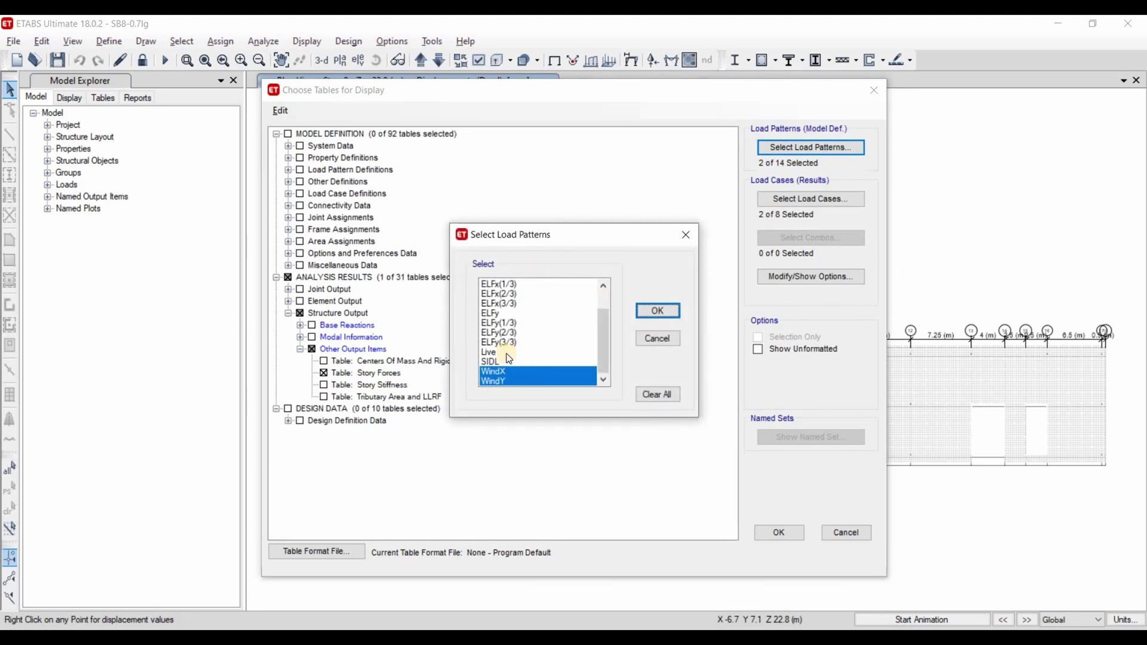
pyautogui.click(657, 311)
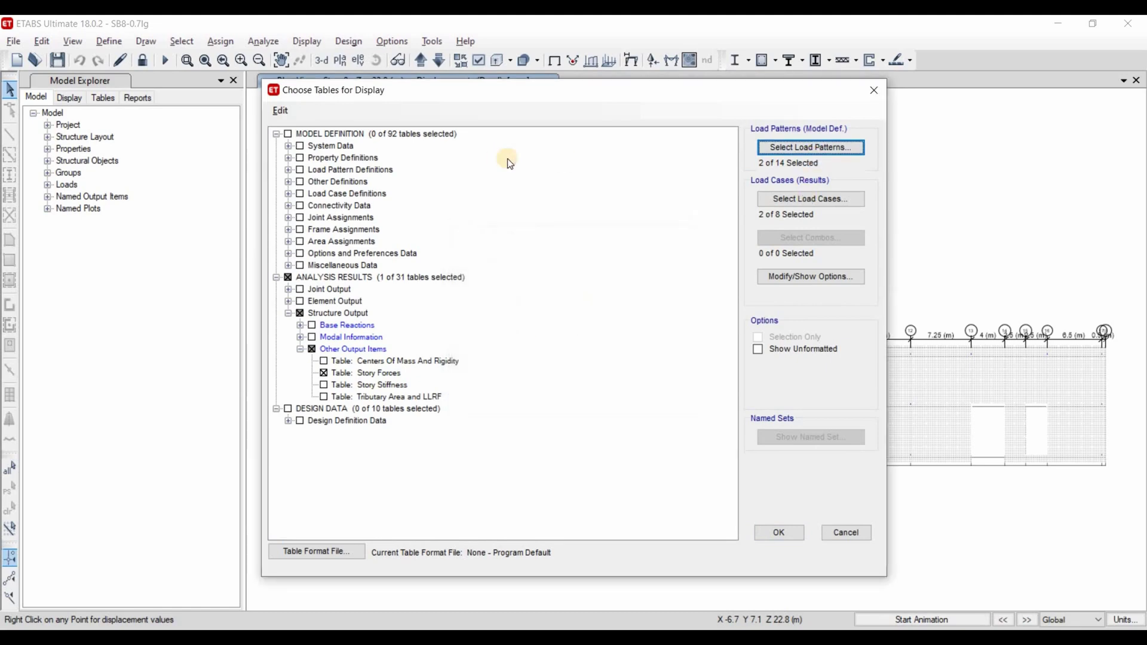
pyautogui.click(810, 199)
pyautogui.click(780, 532)
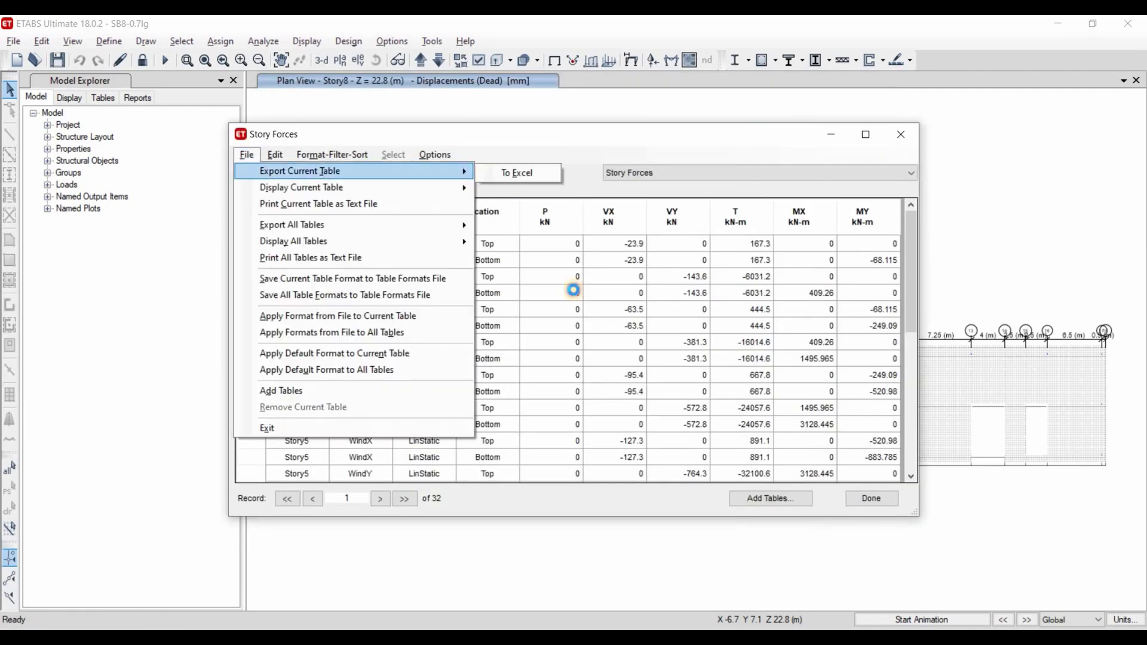
pyautogui.click(518, 174)
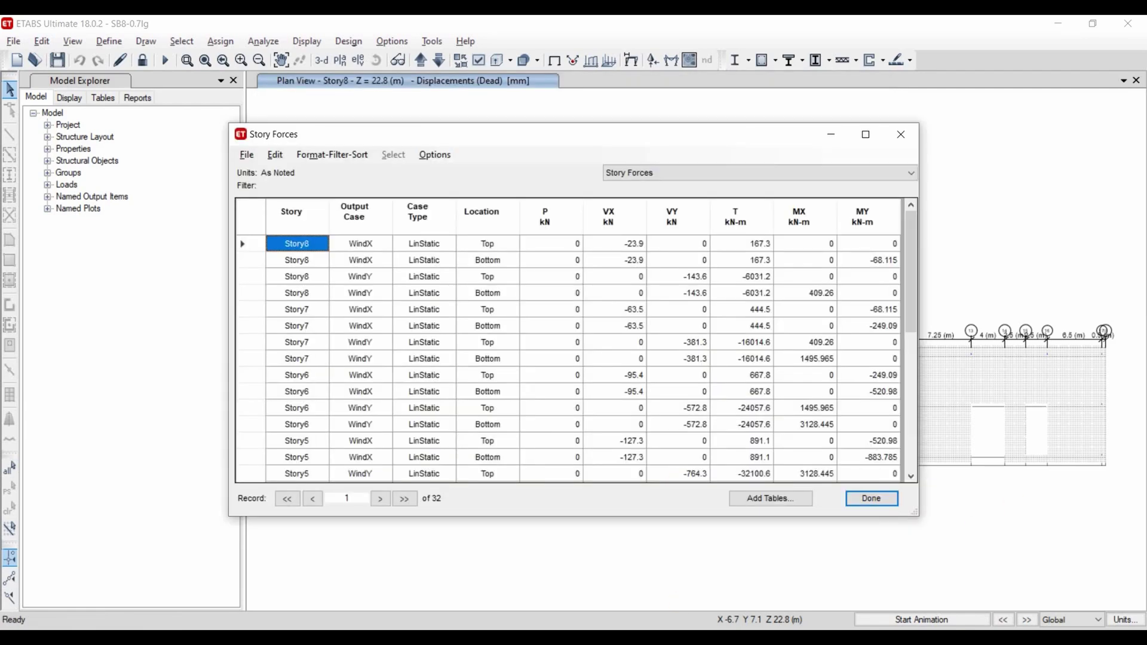
# Export the Story Forces table to Excel, close it in ETABS, and select the VX and VY columns in the exported workbook
pyautogui.click(871, 498)
pyautogui.click(567, 637)
pyautogui.click(655, 600)
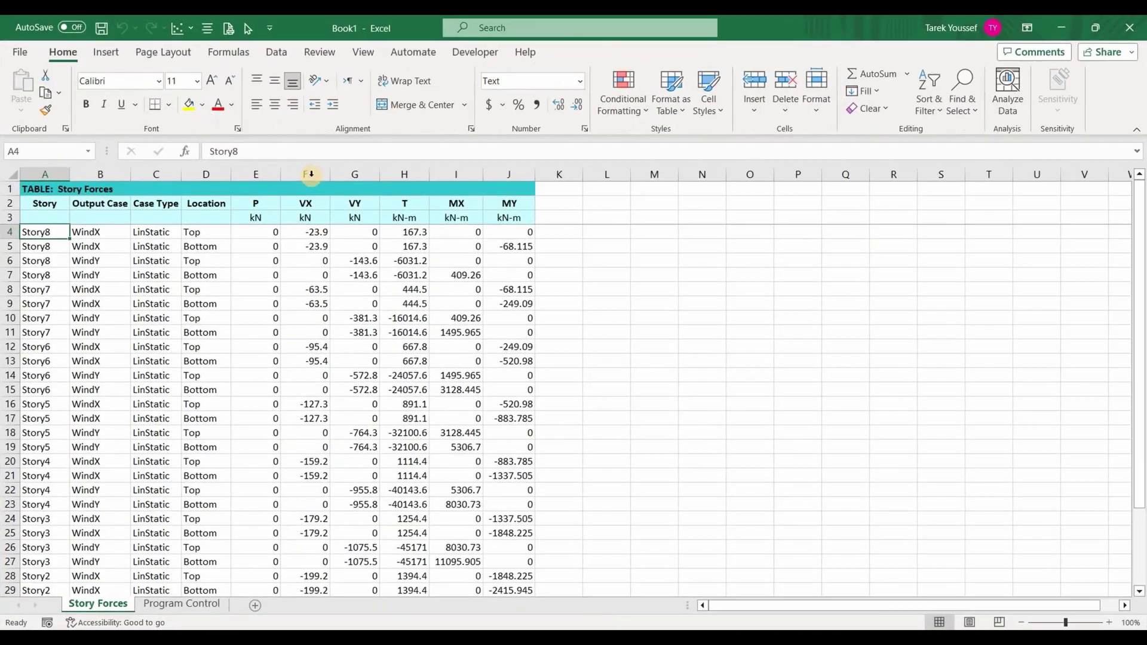
pyautogui.moveTo(310, 177); pyautogui.dragTo(358, 281)
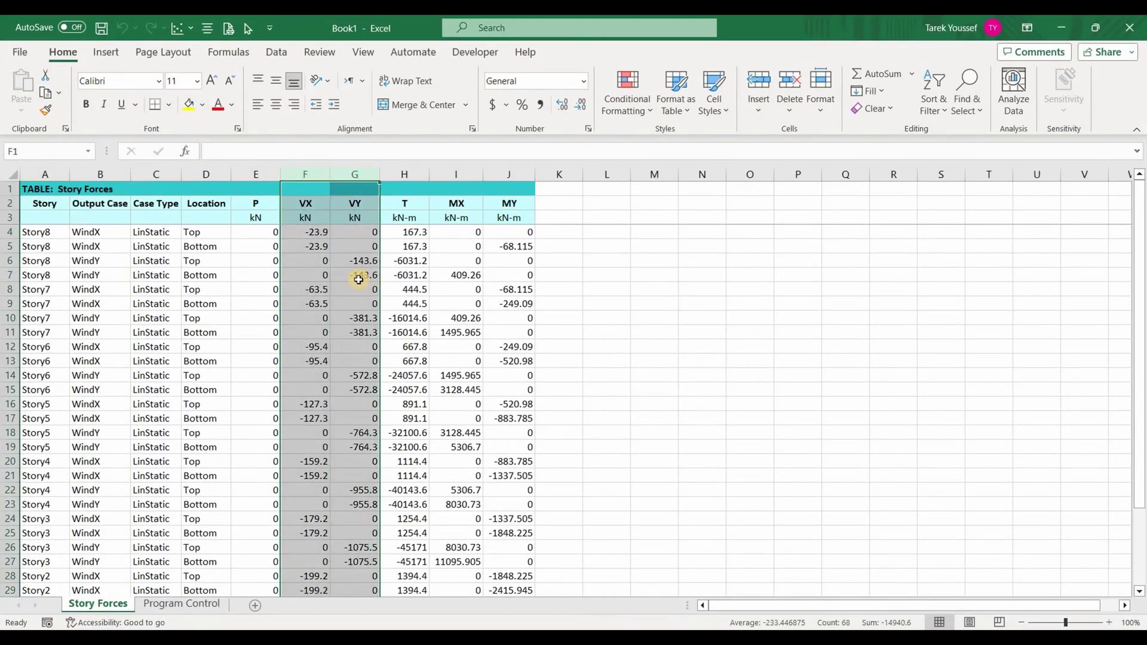
# Enter an ABS formula in M4 for the first VX value and fill it across column N and down for all VX and VY rows
pyautogui.click(656, 233)
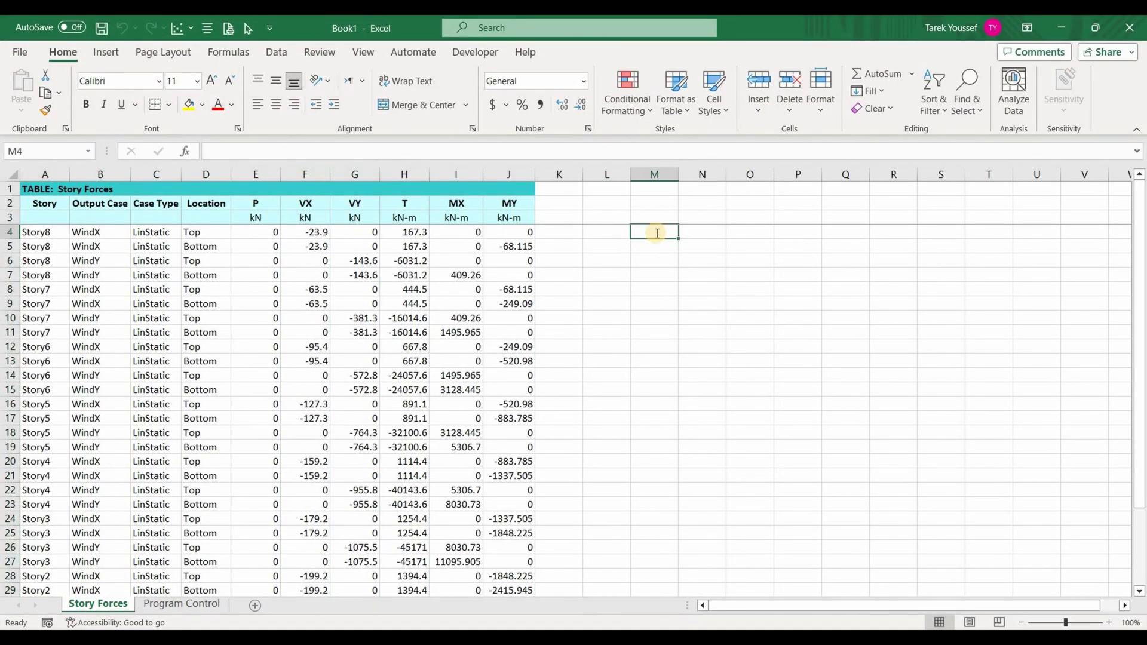
pyautogui.write('=abs')
pyautogui.press('Tab')
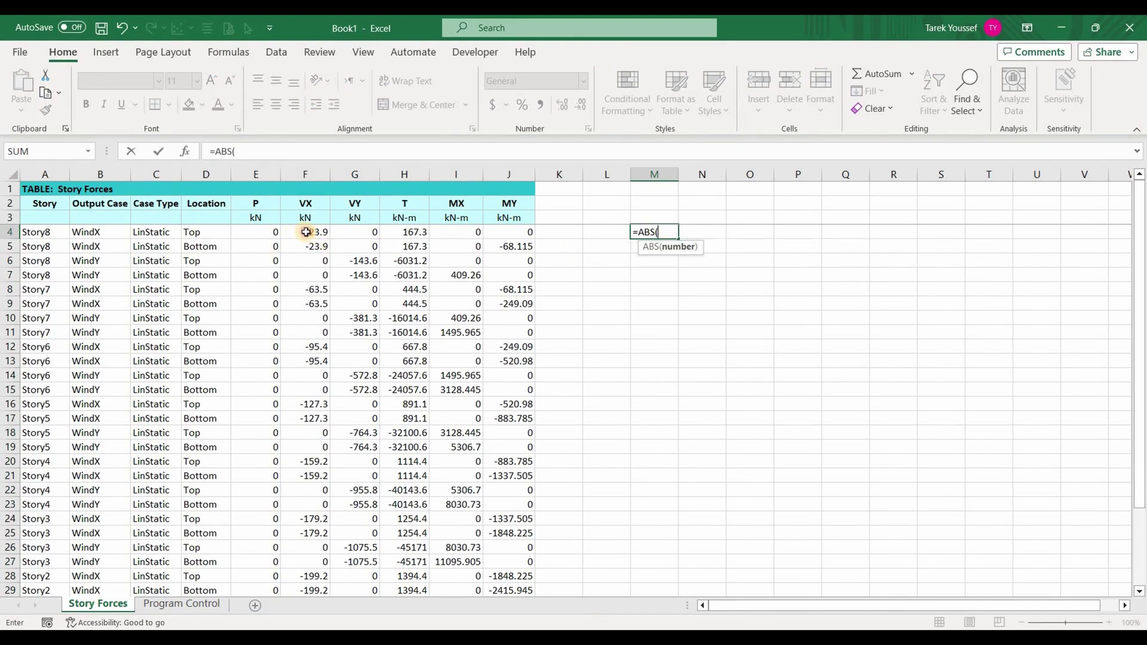
pyautogui.click(317, 233)
pyautogui.press('Return')
pyautogui.click(657, 233)
pyautogui.moveTo(678, 239); pyautogui.dragTo(725, 579)
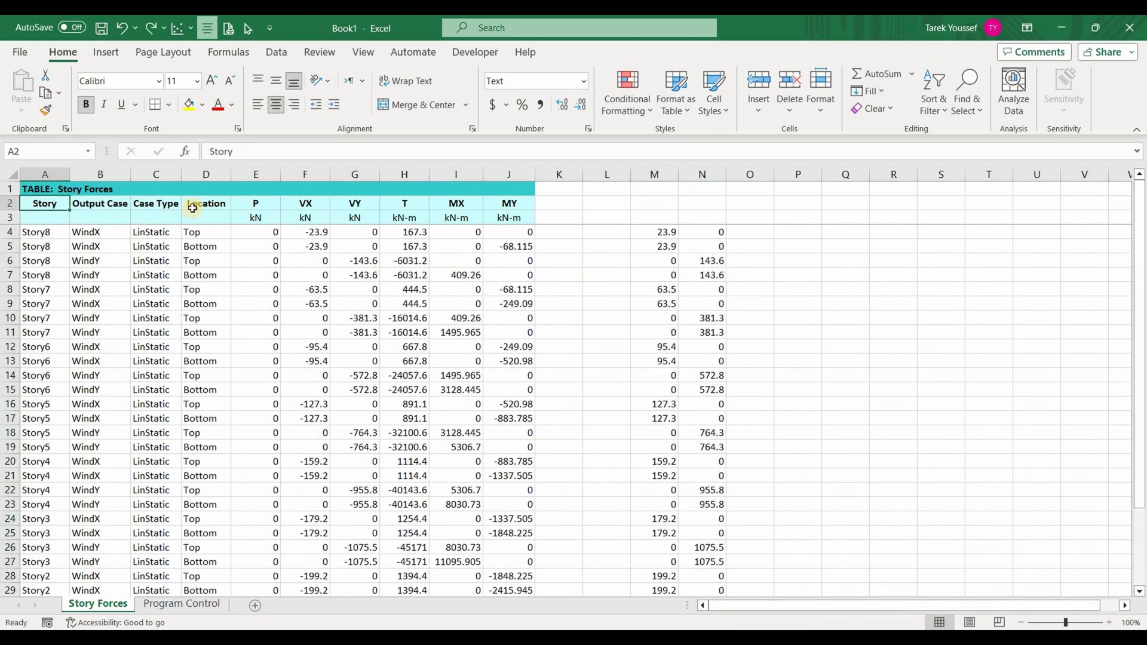
# Add filters to the Story Forces header rows A2:J3 and filter the Output Case column to WindX only
pyautogui.keyDown('shift'); pyautogui.click(509, 217); pyautogui.keyUp('shift')
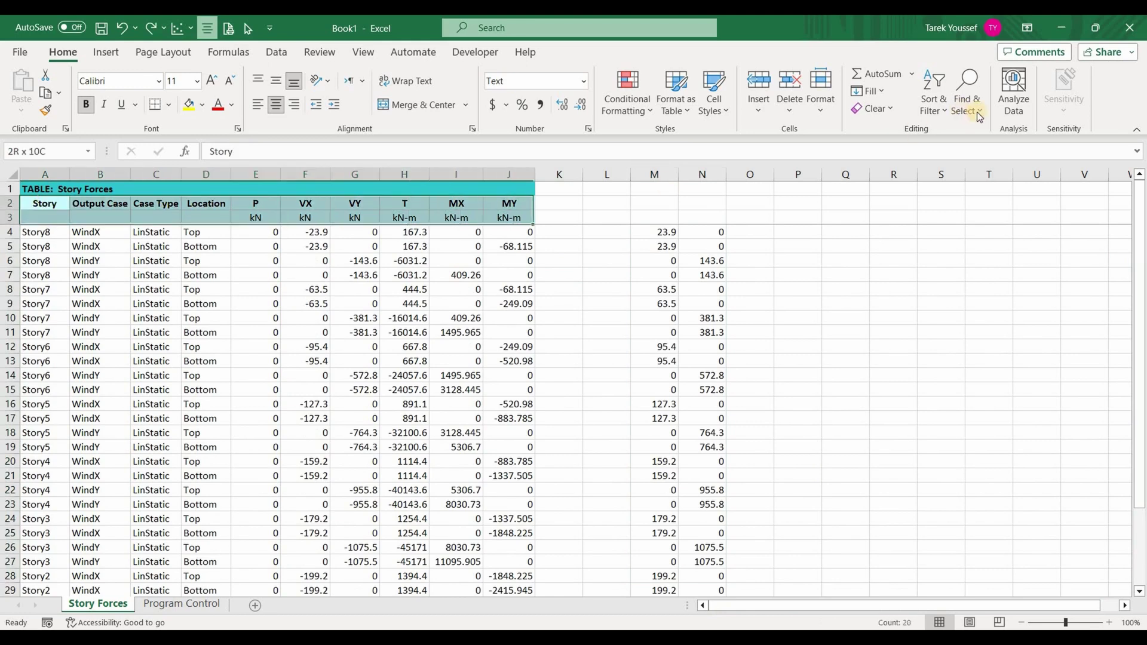
pyautogui.click(933, 99)
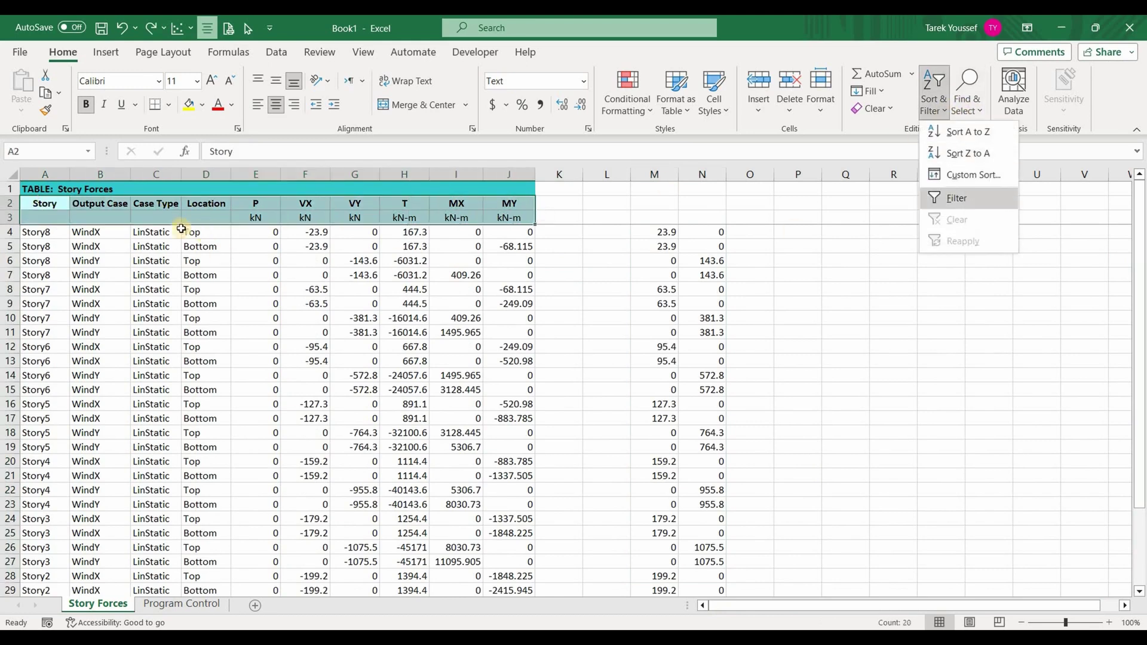
pyautogui.click(951, 197)
pyautogui.click(98, 204)
pyautogui.click(124, 203)
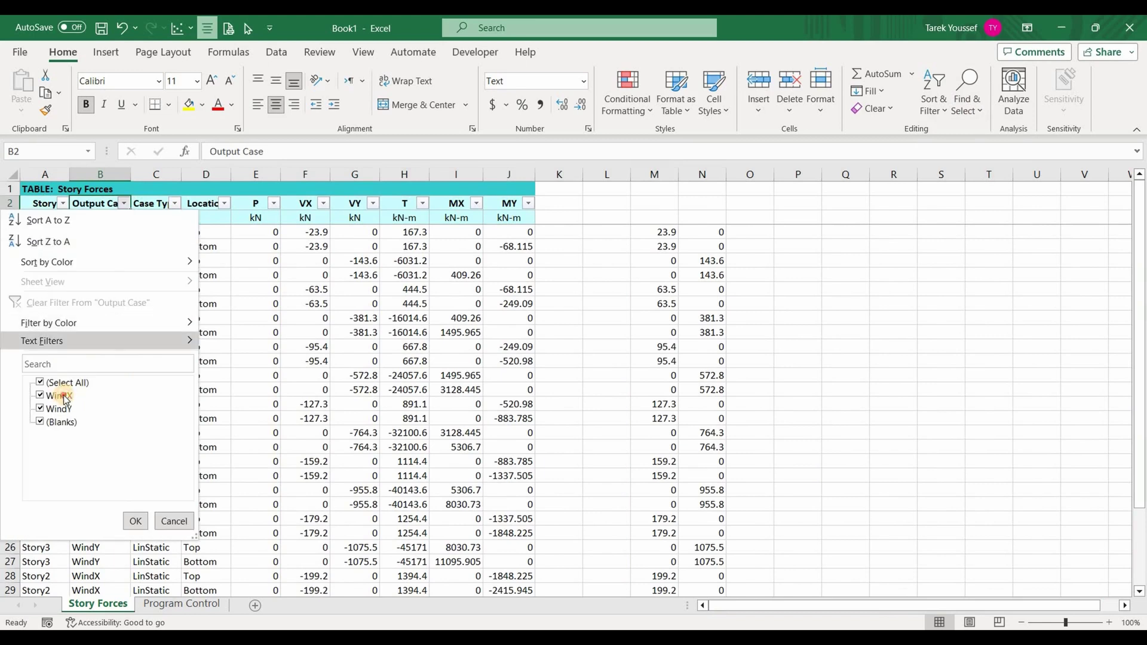
pyautogui.click(48, 382)
pyautogui.click(51, 395)
pyautogui.click(136, 521)
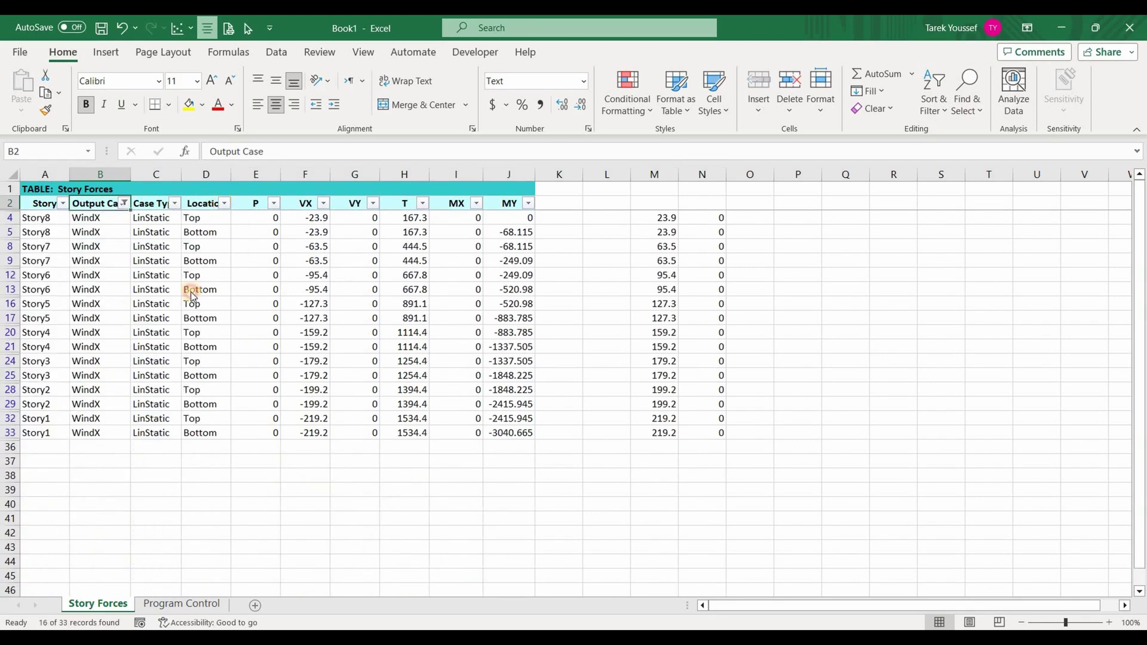
# Filter the Location column to show only the Top rows
pyautogui.click(224, 203)
pyautogui.click(71, 396)
pyautogui.click(166, 521)
pyautogui.click(366, 301)
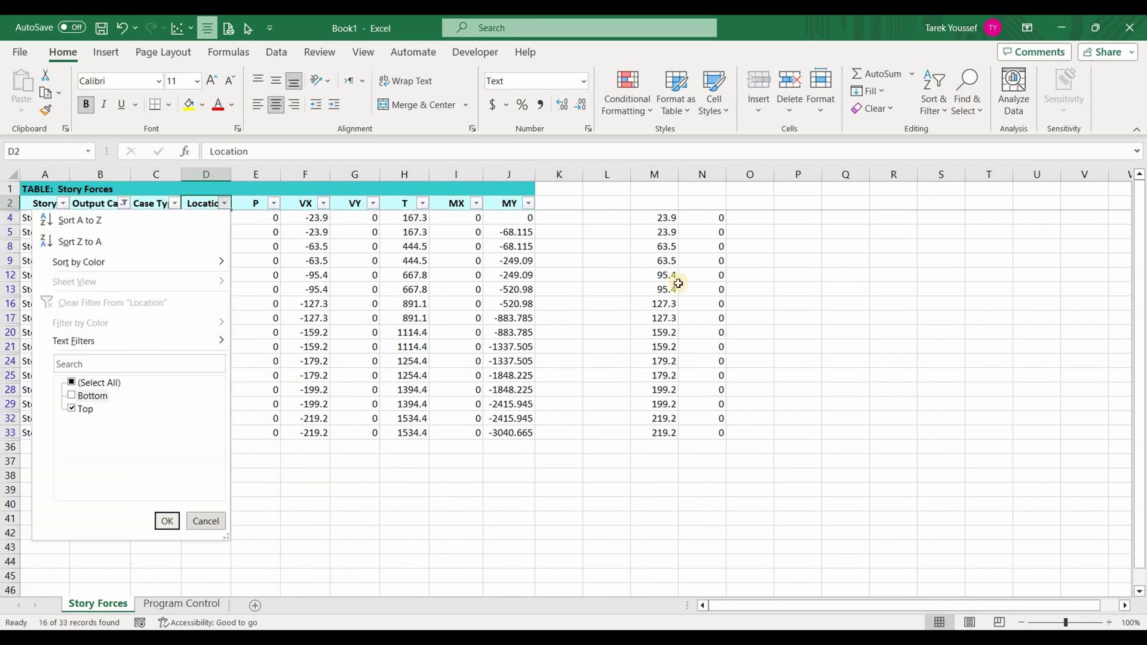
# Copy the filtered WindX absolute shears from column M and paste them at M33 of the Wind Load sheet in 0-Cal-Seismic-Bangkok-B8.xlsx
pyautogui.moveTo(660, 219); pyautogui.dragTo(668, 323)
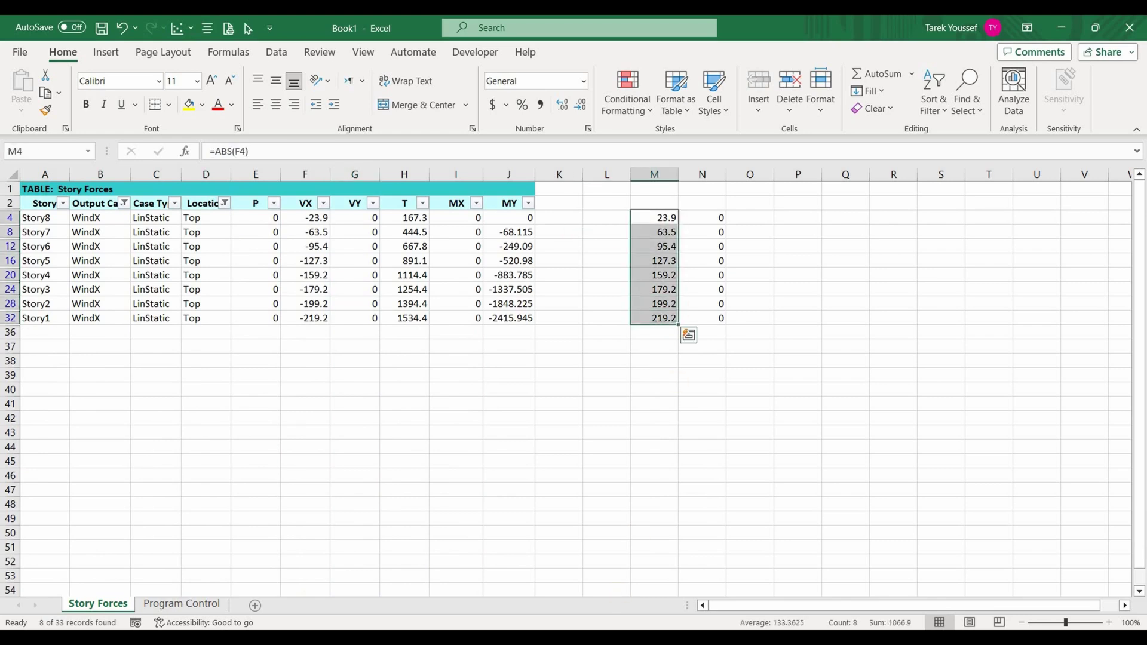
pyautogui.hotkey('ctrl', 'c')
pyautogui.moveTo(568, 637)
pyautogui.click(526, 580)
pyautogui.scroll(-2, 960, 515)
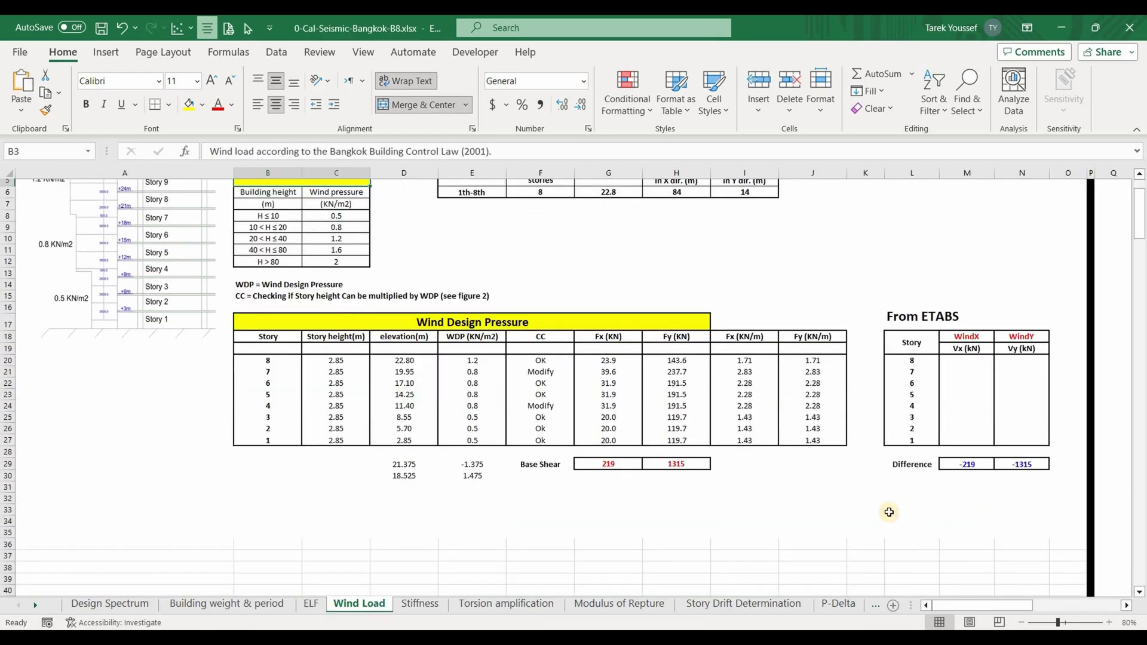
pyautogui.click(964, 509)
pyautogui.hotkey('ctrl', 'v')
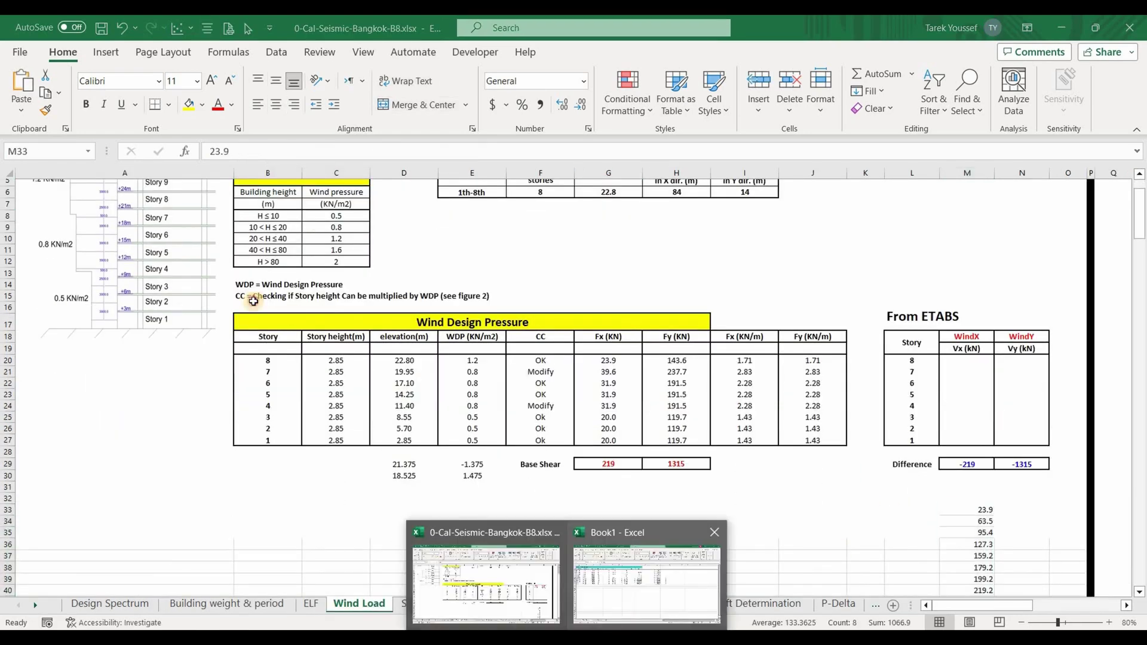
# Return to the Book1 workbook and switch the Output Case filter from WindX to WindY
pyautogui.click(657, 567)
pyautogui.click(119, 203)
pyautogui.click(59, 396)
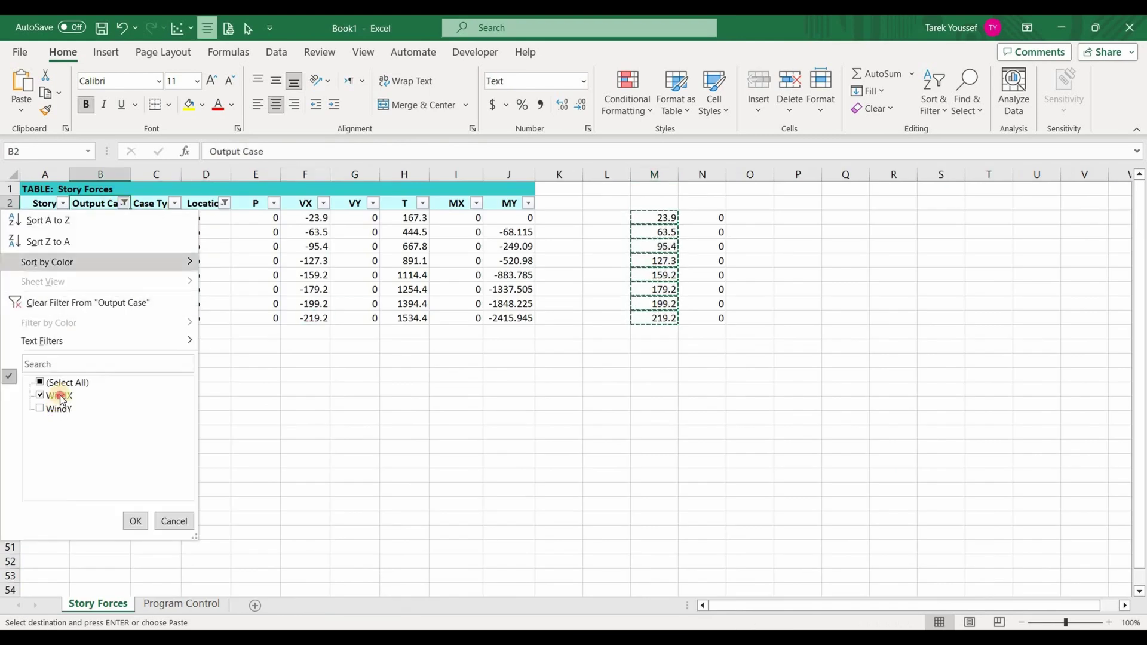
pyautogui.click(58, 409)
pyautogui.click(136, 521)
pyautogui.click(607, 290)
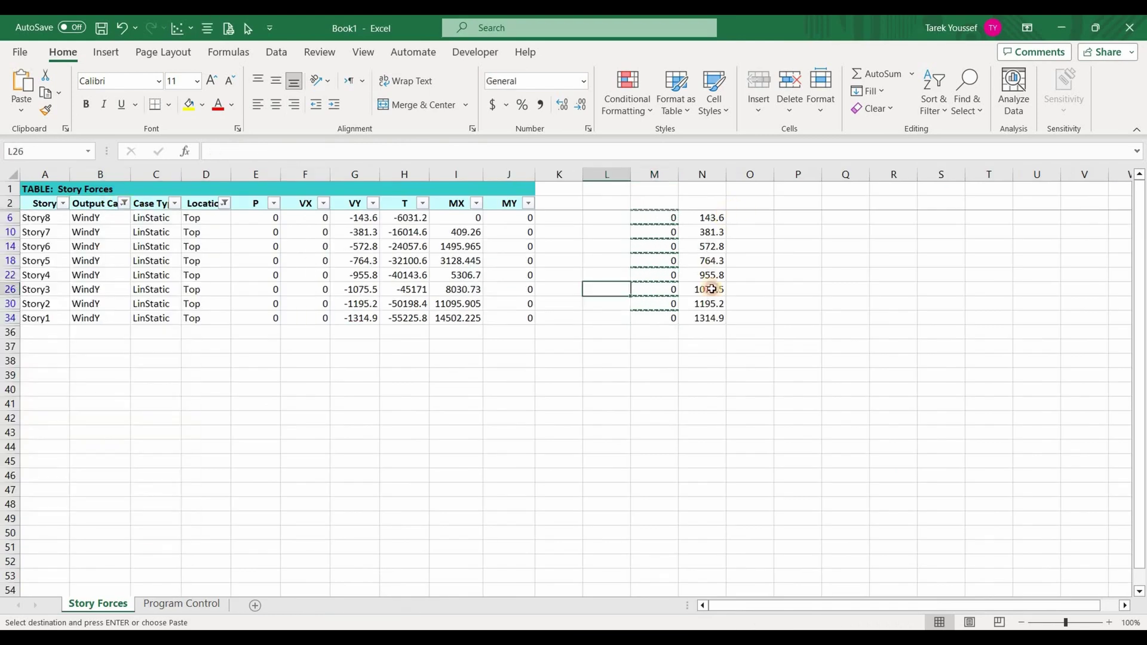
# Copy the filtered WindY absolute shears from column N and paste them at N33 of the Wind Load sheet
pyautogui.moveTo(711, 218); pyautogui.dragTo(712, 320)
pyautogui.hotkey('ctrl', 'c')
pyautogui.click(512, 580)
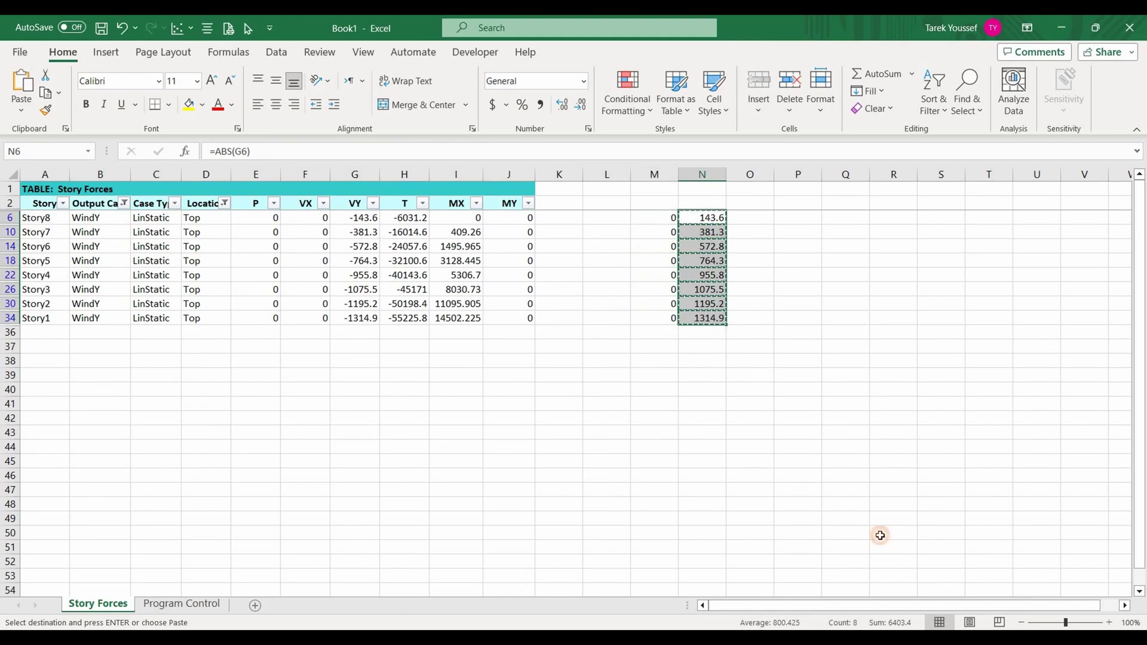
pyautogui.click(1001, 511)
pyautogui.hotkey('ctrl', 'v')
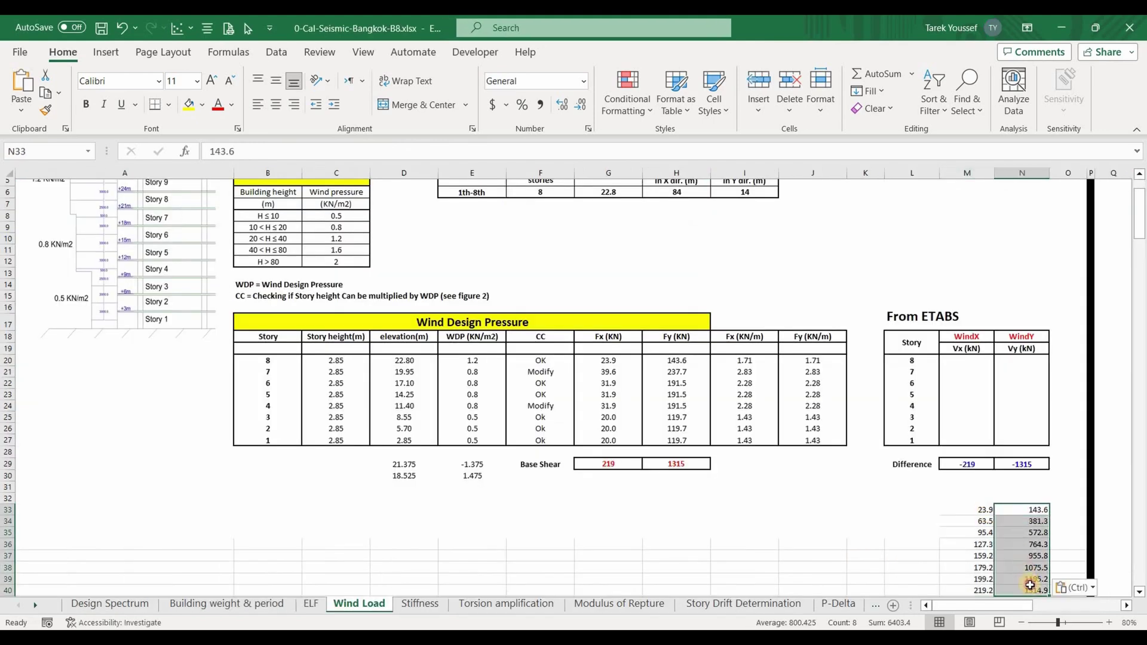
# Copy the shears in M33:N40 and paste them as values into the From ETABS table starting at M20
pyautogui.moveTo(968, 509); pyautogui.dragTo(1021, 590)
pyautogui.hotkey('ctrl', 'c')
pyautogui.click(966, 360)
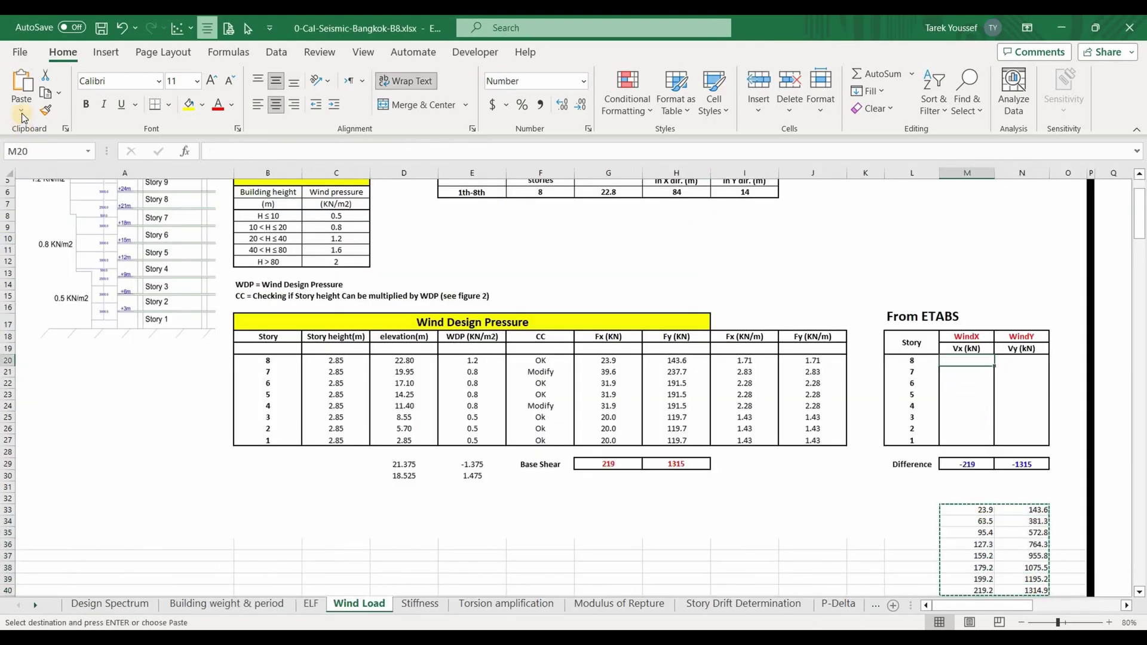
pyautogui.click(22, 111)
pyautogui.click(20, 202)
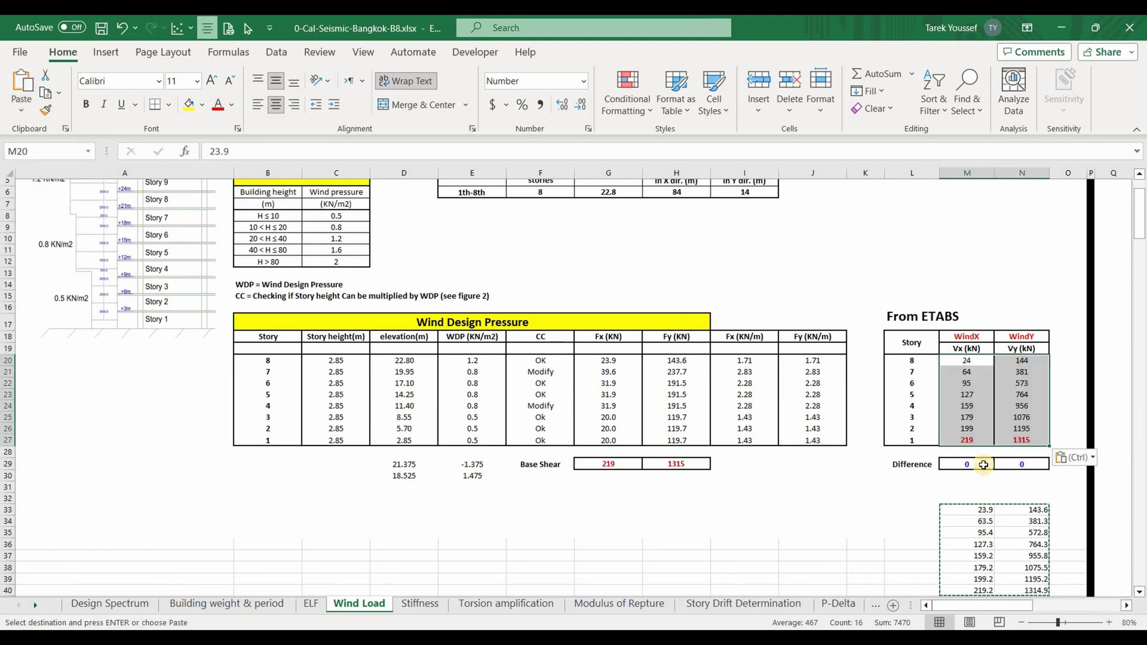
# Delete the temporary shear values below the From ETABS table and check the WindX and WindY difference cells M29:N29
pyautogui.scroll(-2, 983, 463)
pyautogui.moveTo(920, 430); pyautogui.dragTo(1021, 545)
pyautogui.press('Delete')
pyautogui.moveTo(969, 396); pyautogui.dragTo(1009, 394)
pyautogui.scroll(4, 994, 481)
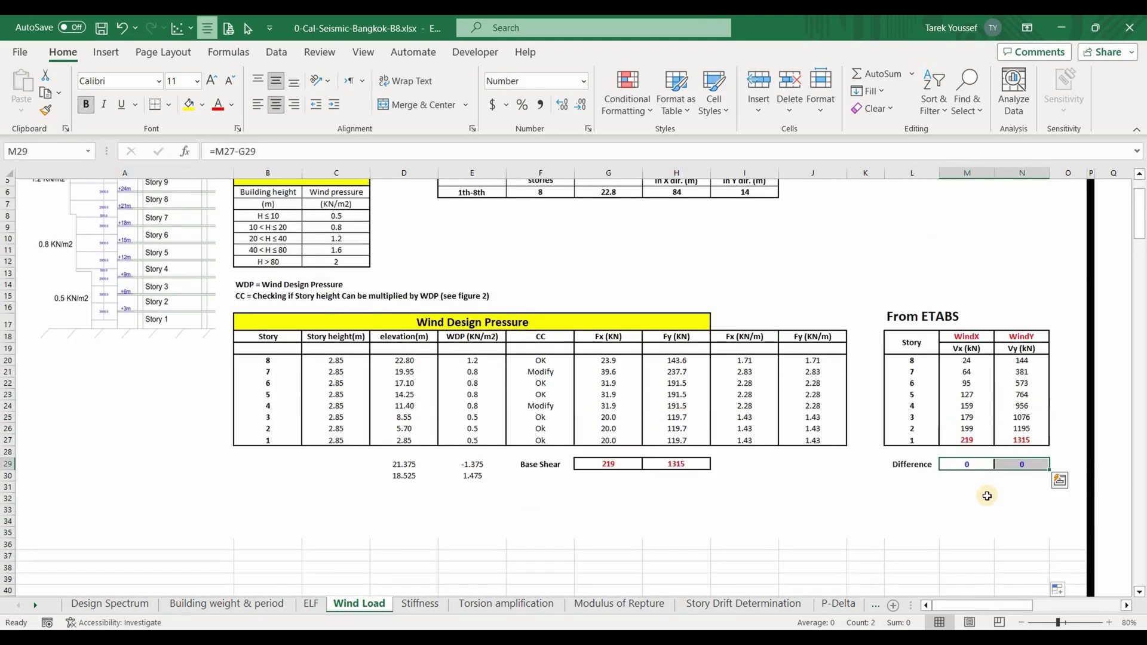
pyautogui.press('Escape')
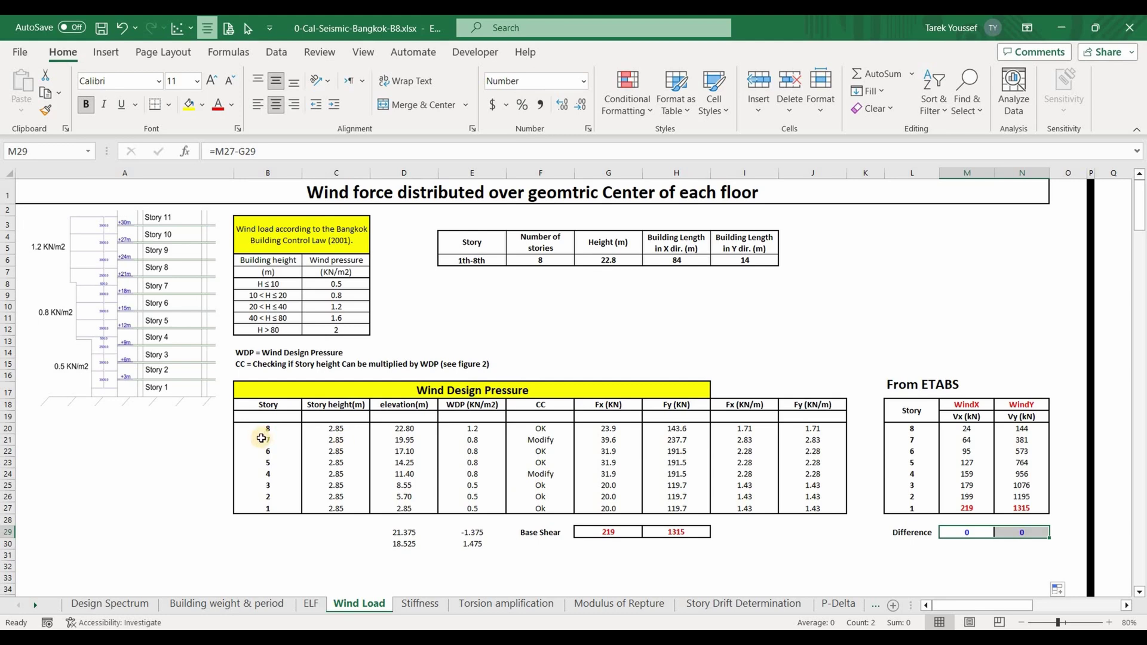
# Examine the story 7 row marked Modify, its Fx formula in G21 and the elevation formula in D29
pyautogui.moveTo(268, 440); pyautogui.dragTo(535, 442)
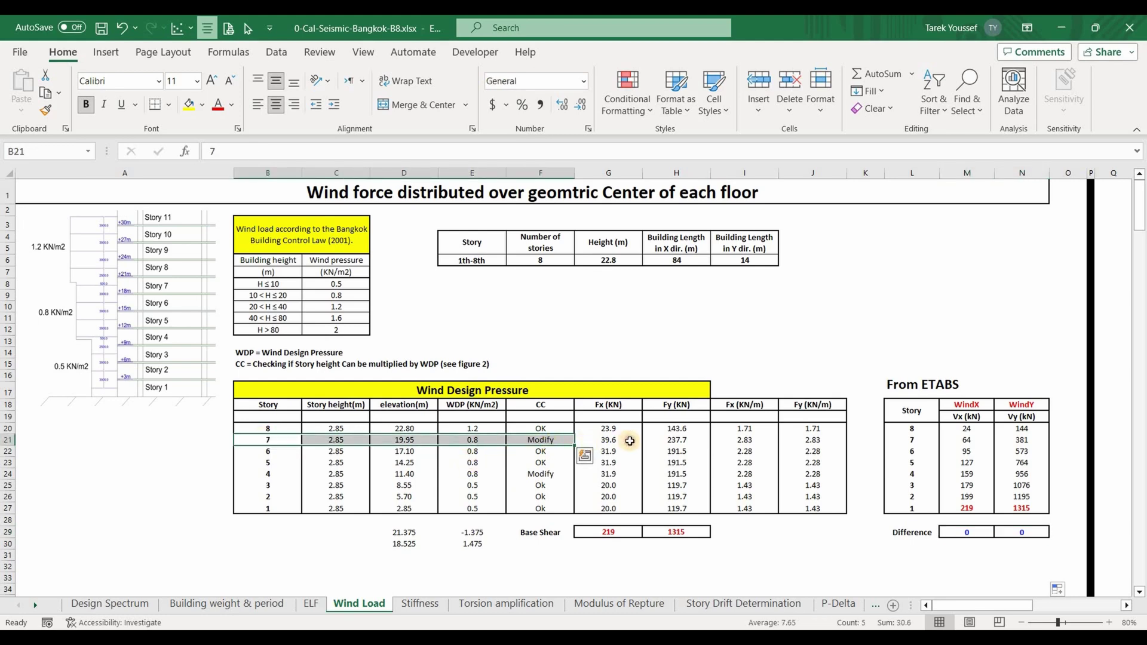
pyautogui.click(597, 441)
pyautogui.press('F2')
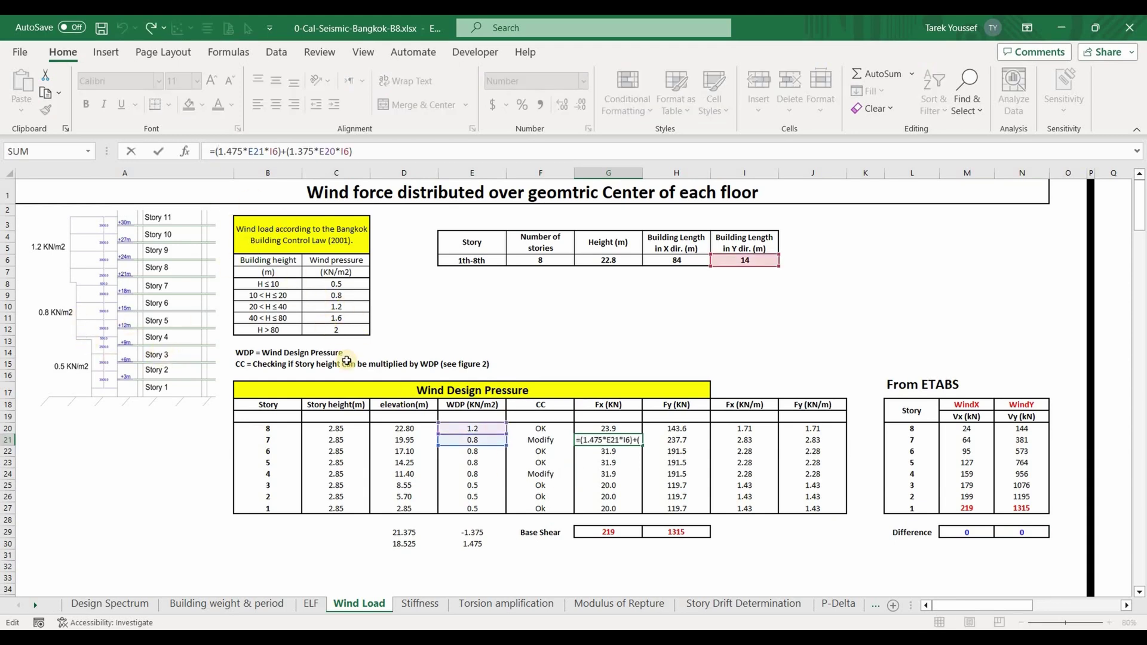
pyautogui.press('Escape')
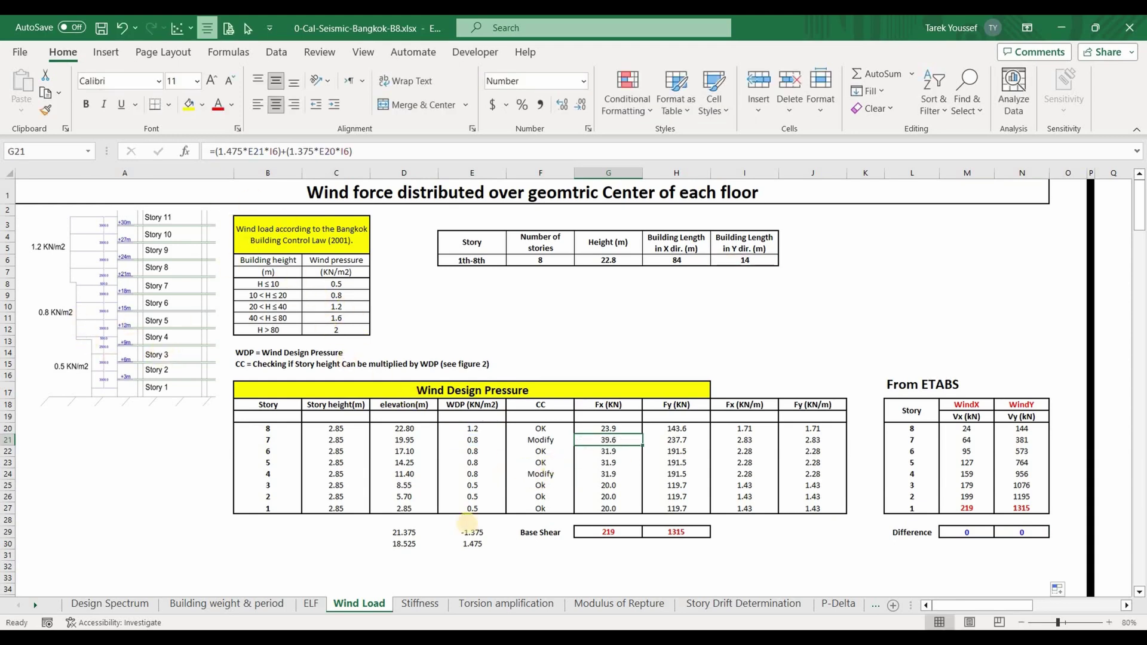
pyautogui.click(404, 531)
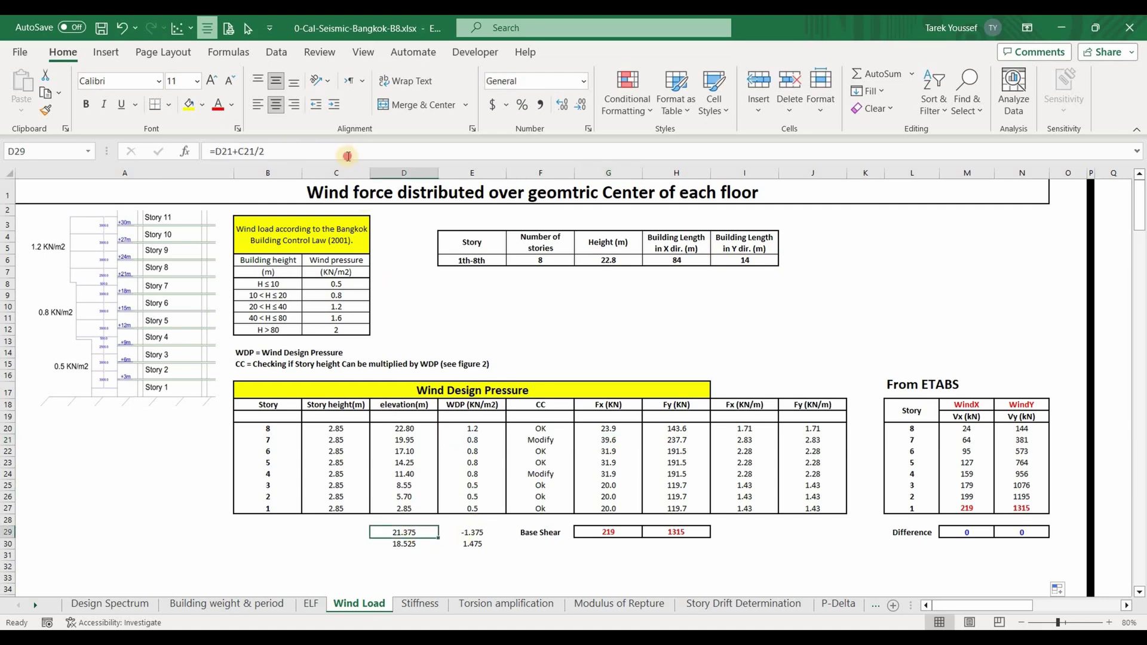
pyautogui.press('F2')
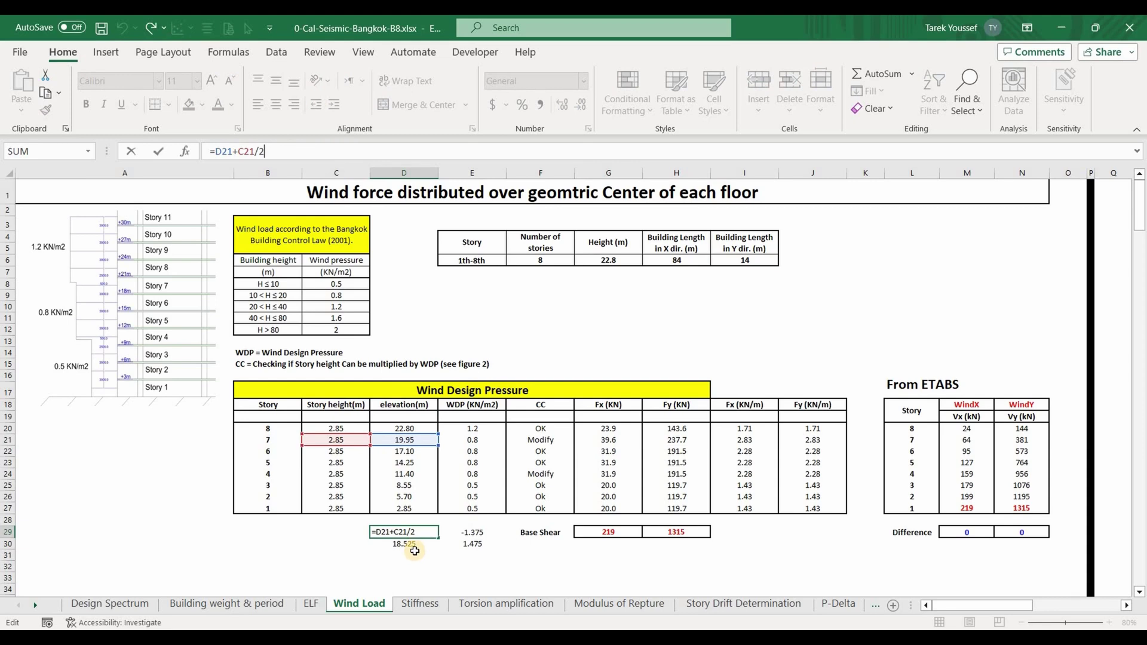
pyautogui.press('Escape')
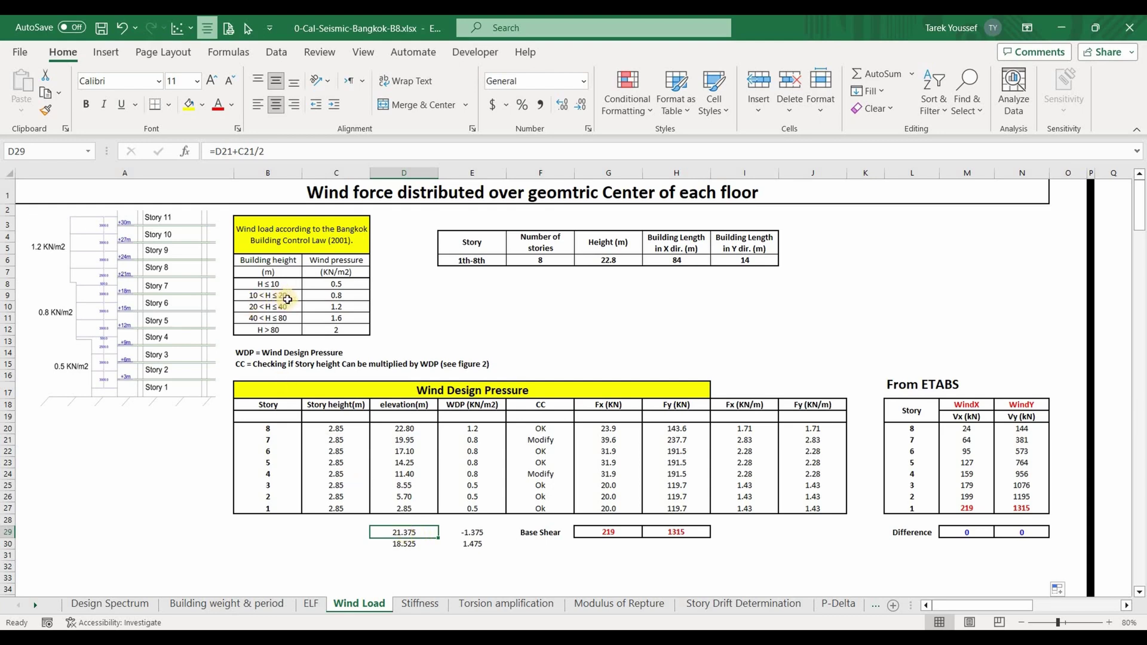
# Compare the story 7 boundary elevations in D29 and D30 with the height ranges in the wind pressure table
pyautogui.moveTo(287, 300); pyautogui.dragTo(288, 307)
pyautogui.click(405, 533)
pyautogui.moveTo(268, 306); pyautogui.dragTo(335, 307)
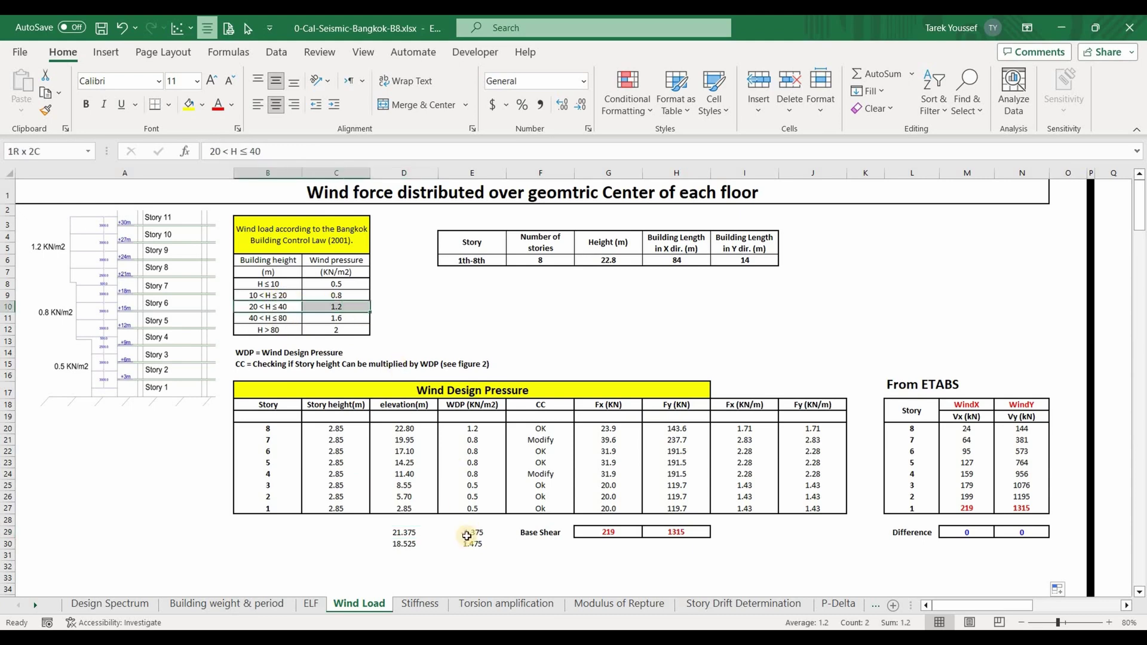
pyautogui.click(408, 530)
pyautogui.click(406, 544)
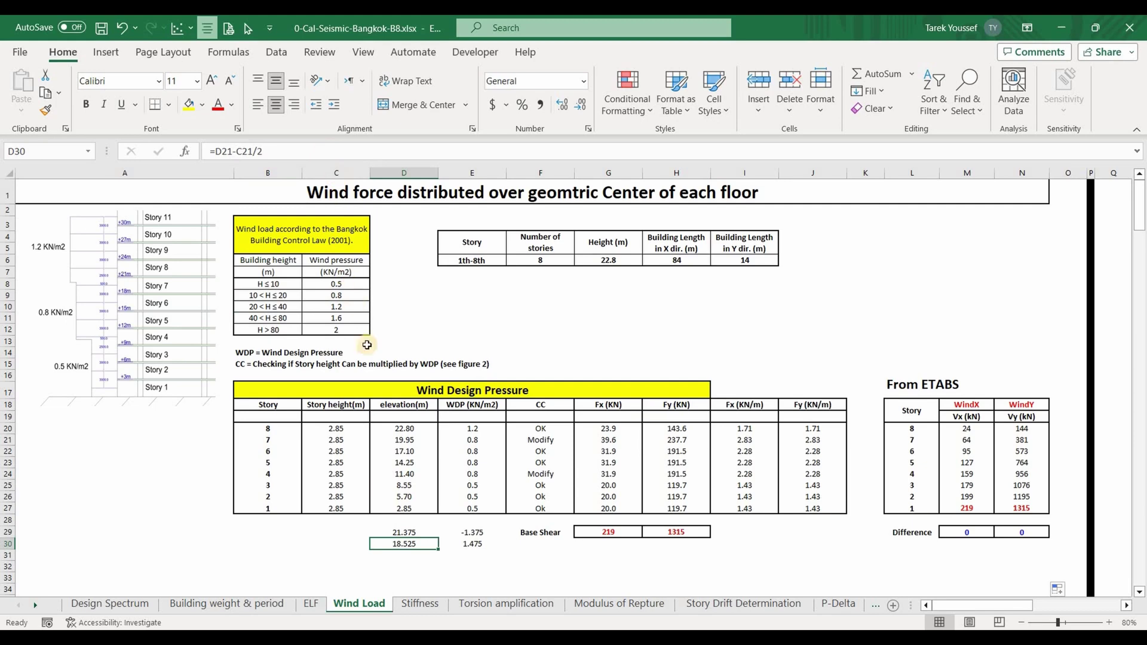
pyautogui.press('F2')
pyautogui.press('Return')
pyautogui.click(335, 295)
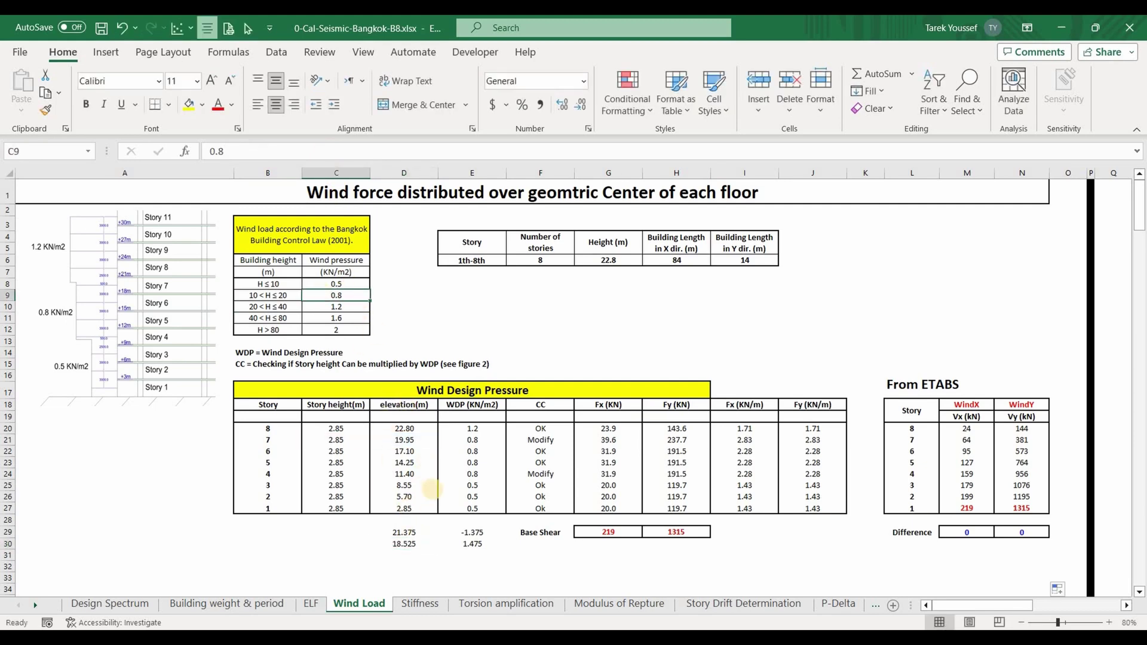
# Inspect how the height portions in E29 and E30 are calculated and used in the story 7 Fx formula
pyautogui.click(449, 532)
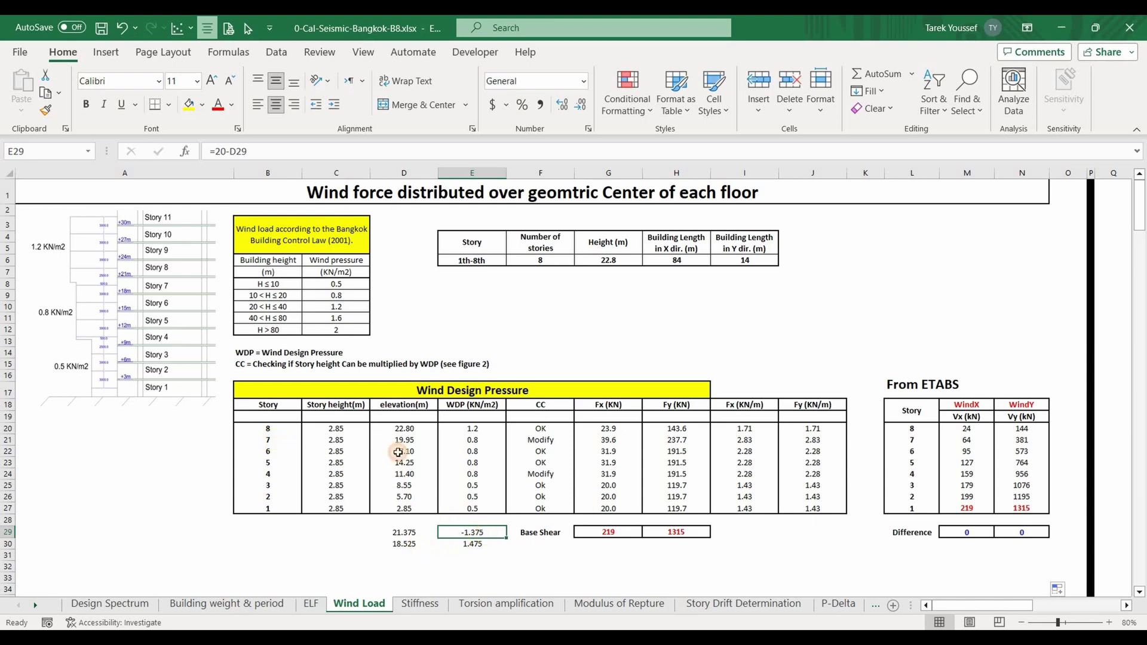
pyautogui.press('Down')
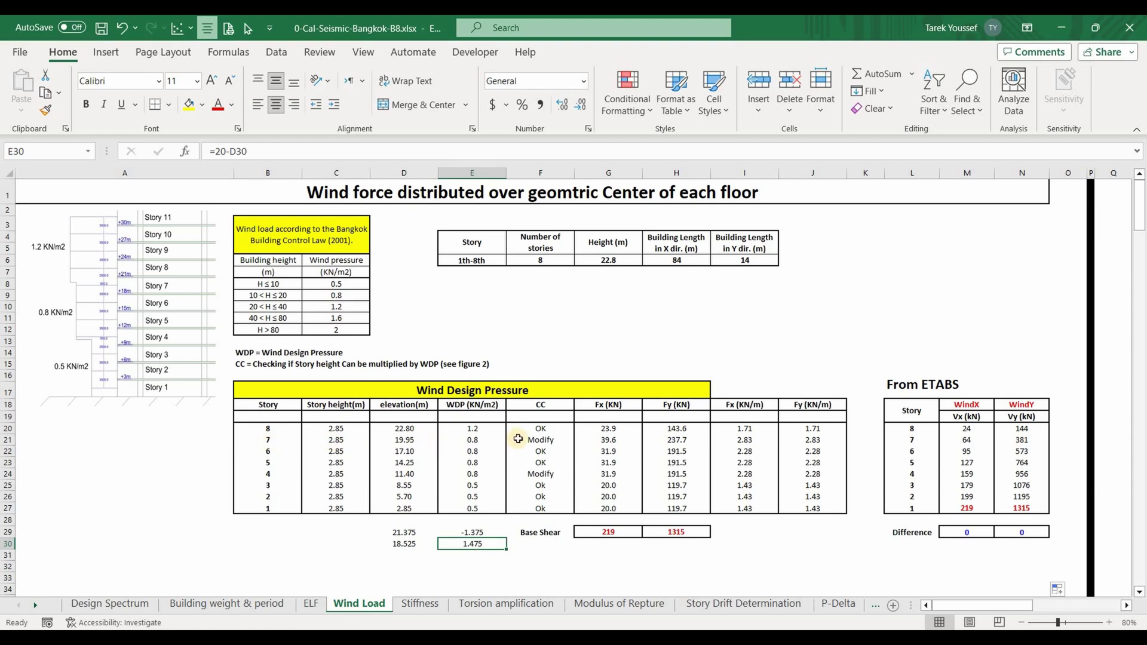
pyautogui.click(609, 440)
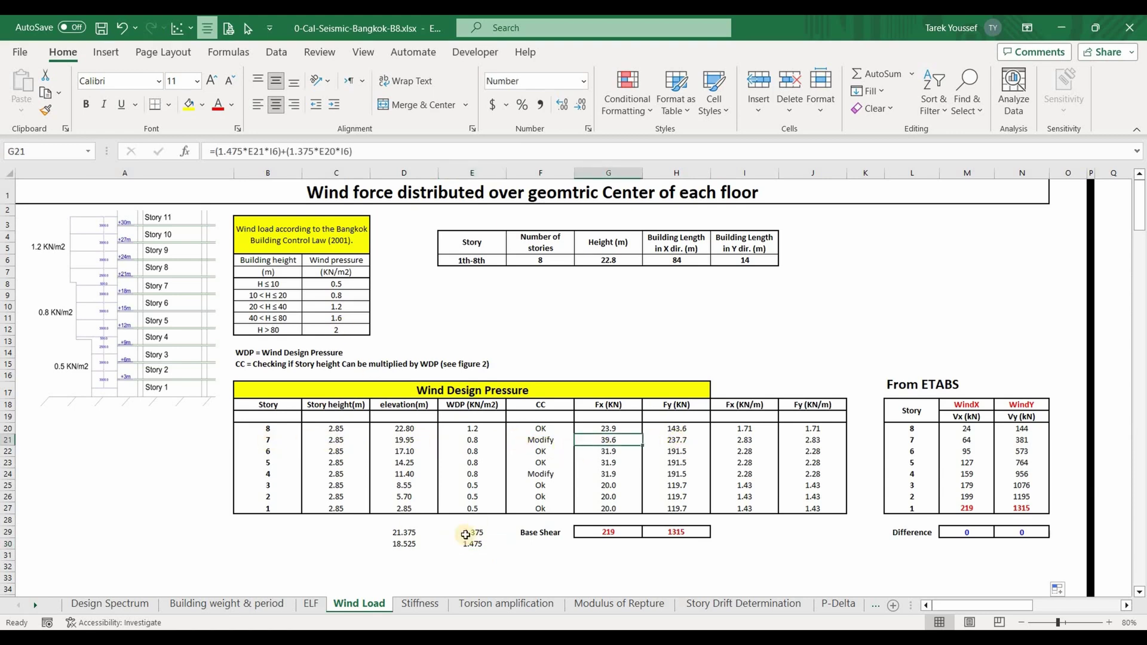
pyautogui.click(412, 537)
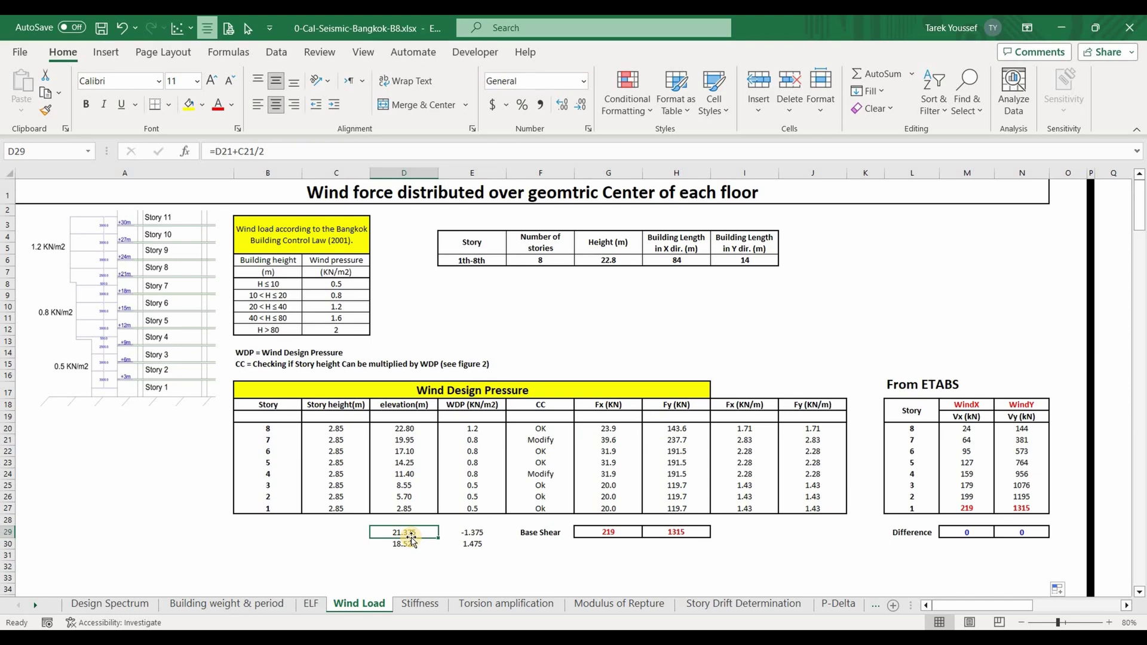